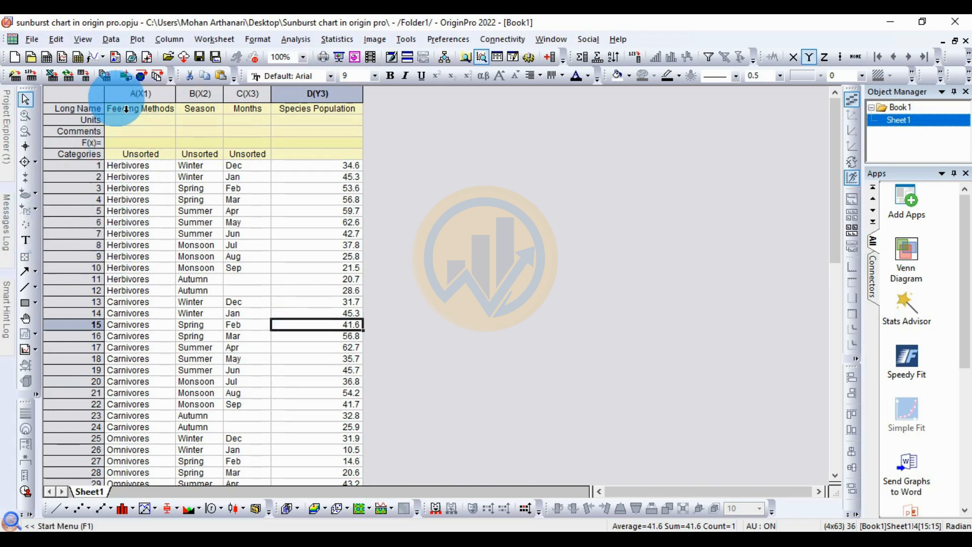
Step: Examine the Feeding Methods, Season, Months and Species Population columns and their values in the worksheet
{"action": "left_click_drag", "start_coordinate": [130, 109], "coordinate": [311, 117]}
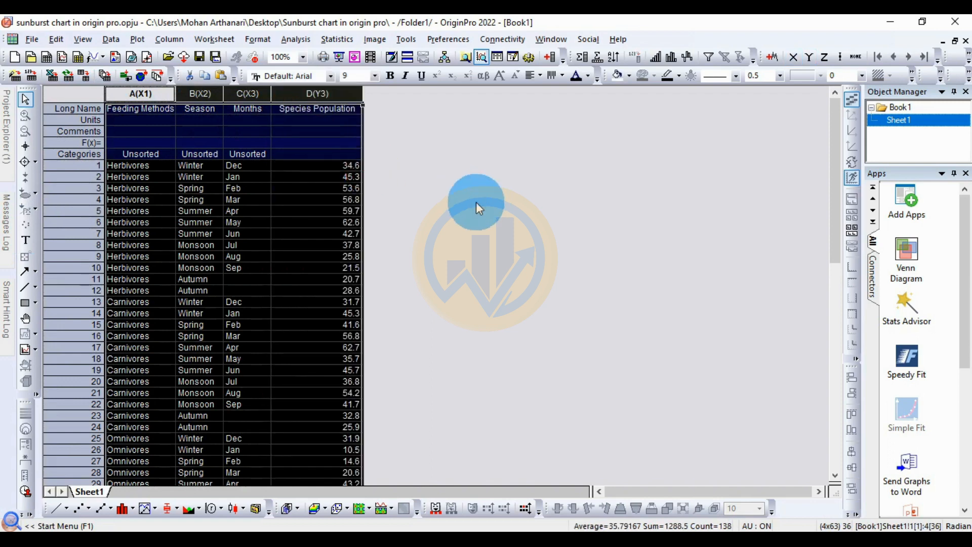
{"action": "left_click", "coordinate": [455, 217]}
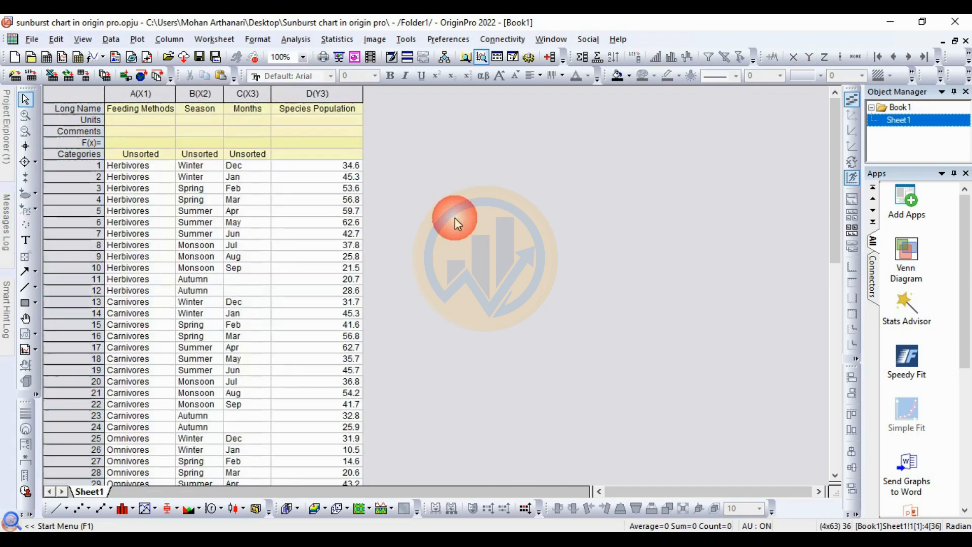
{"action": "left_click", "coordinate": [172, 107]}
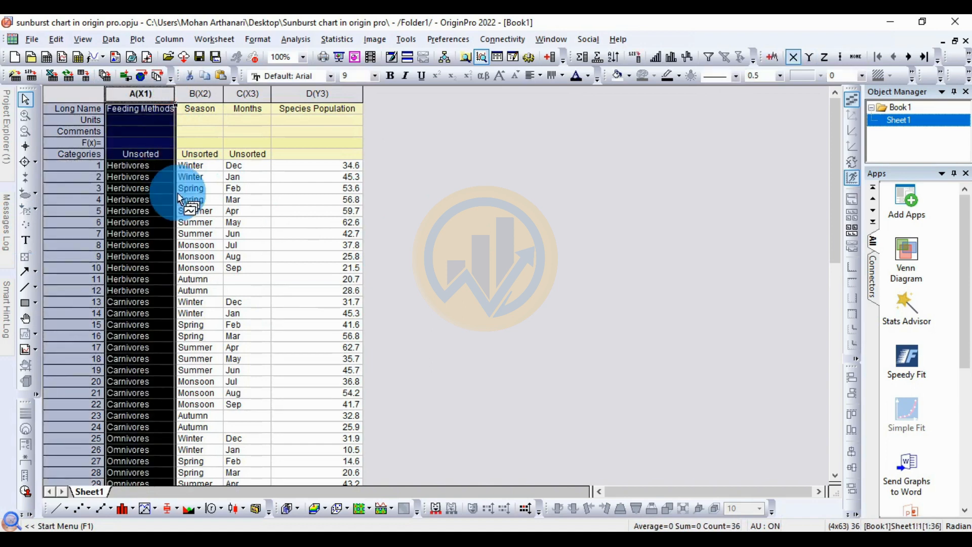
{"action": "left_click", "coordinate": [146, 167]}
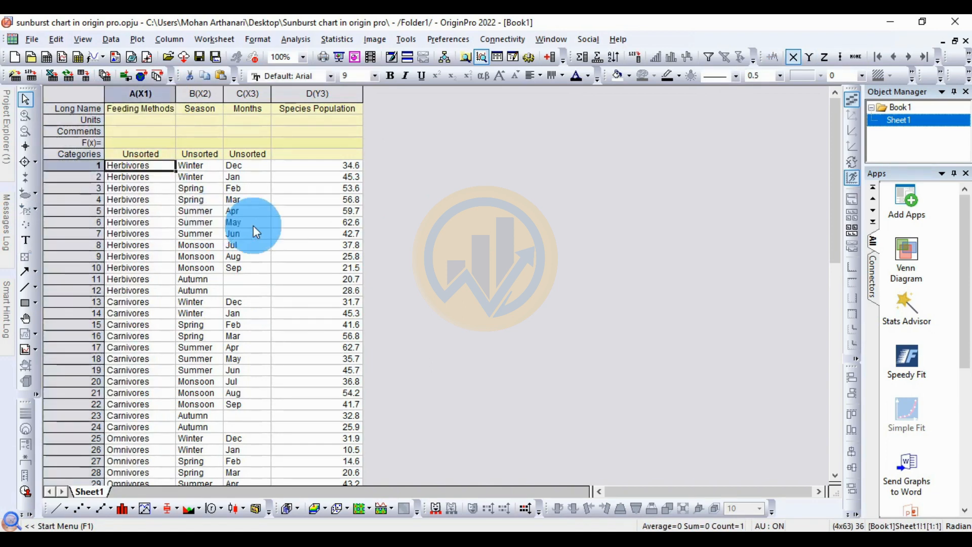
{"action": "left_click", "coordinate": [129, 325]}
{"action": "scroll", "coordinate": [141, 405], "scroll_direction": "down", "scroll_amount": 2}
{"action": "left_click", "coordinate": [128, 418]}
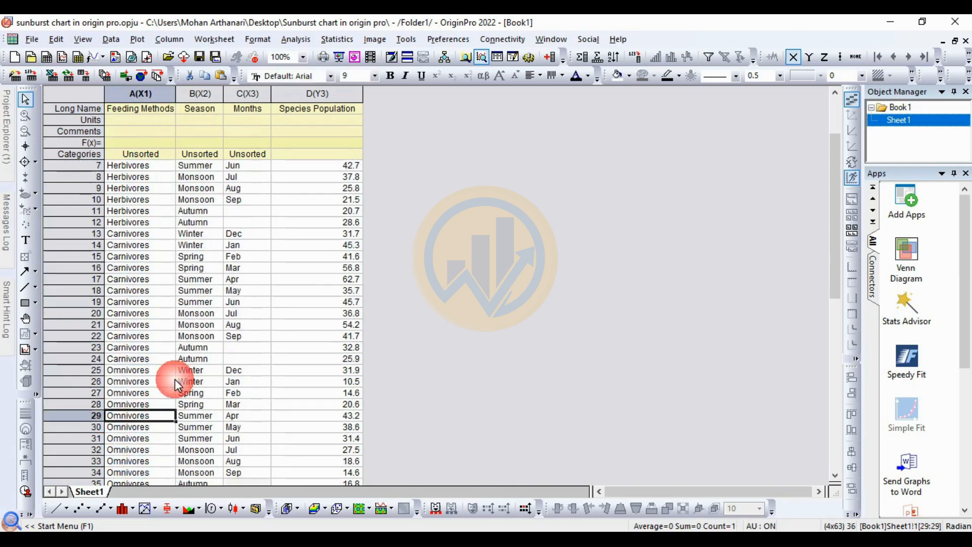
{"action": "scroll", "coordinate": [204, 303], "scroll_direction": "up", "scroll_amount": 2}
{"action": "left_click", "coordinate": [200, 93]}
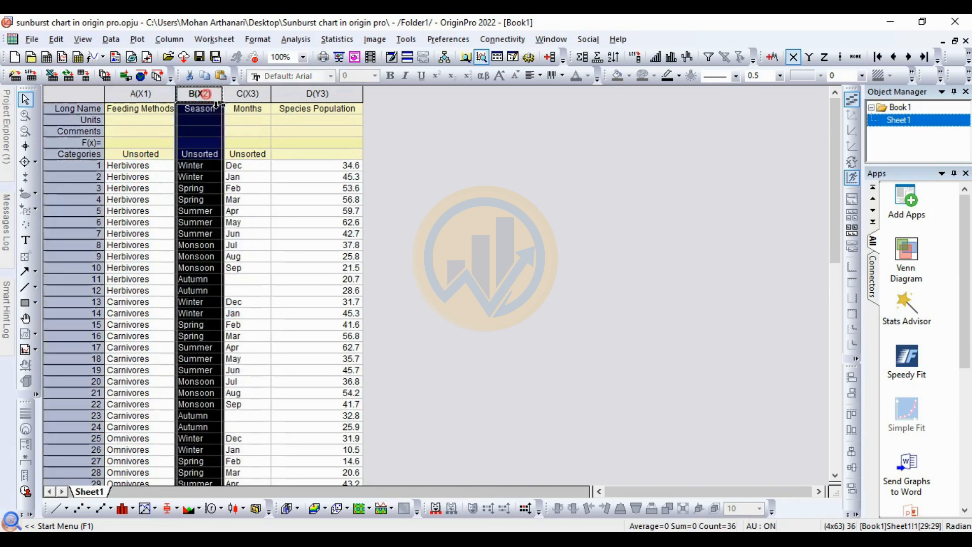
{"action": "left_click", "coordinate": [190, 167]}
{"action": "left_click", "coordinate": [196, 211]}
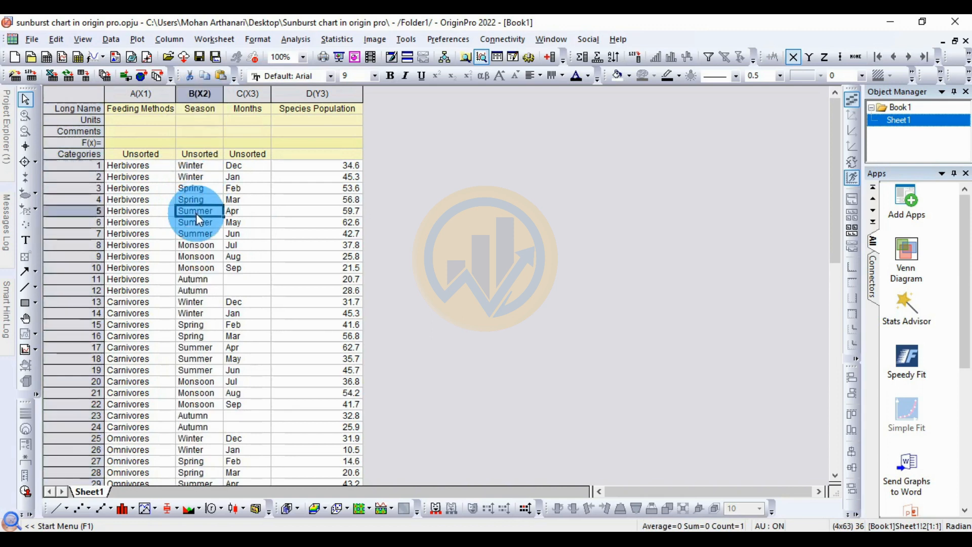
{"action": "left_click", "coordinate": [206, 247]}
{"action": "left_click", "coordinate": [209, 279]}
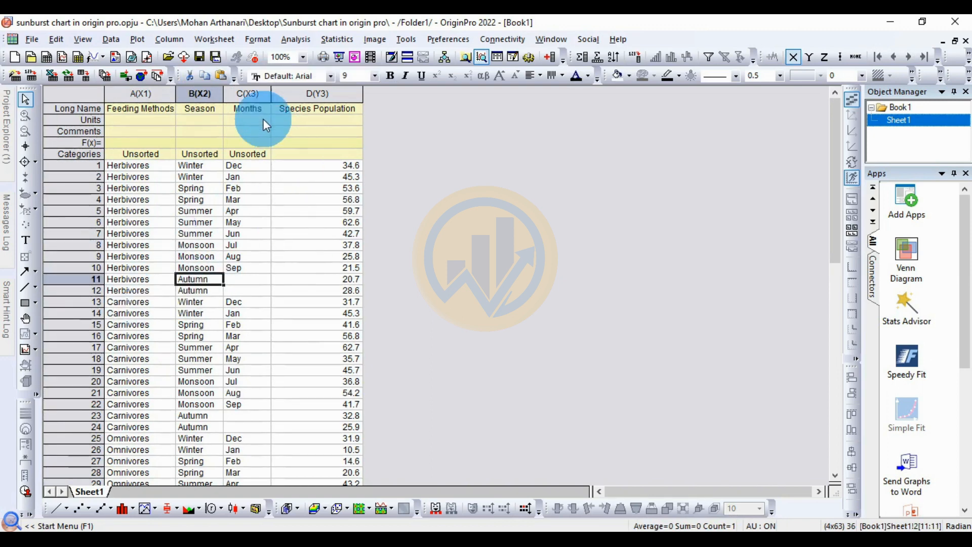
{"action": "left_click", "coordinate": [247, 94]}
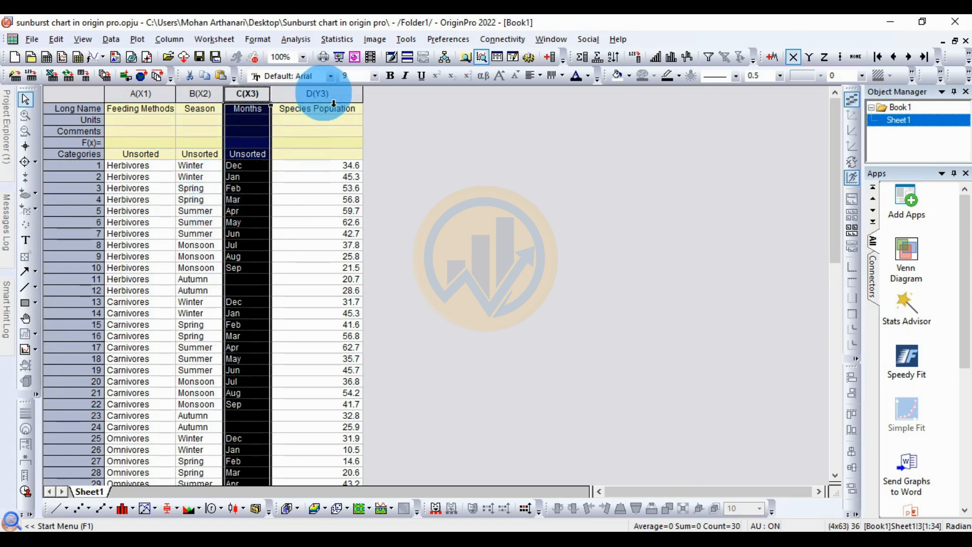
{"action": "left_click", "coordinate": [322, 94]}
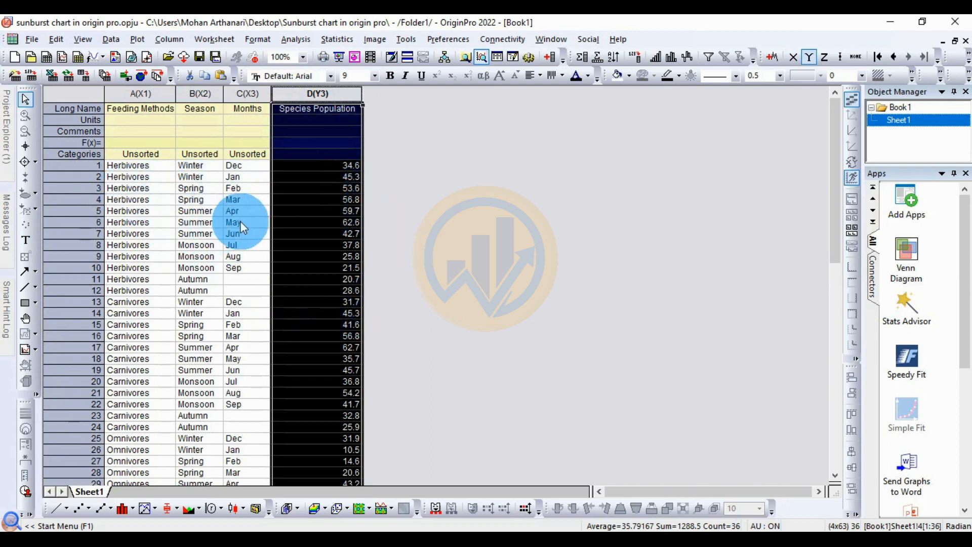
{"action": "left_click", "coordinate": [462, 235]}
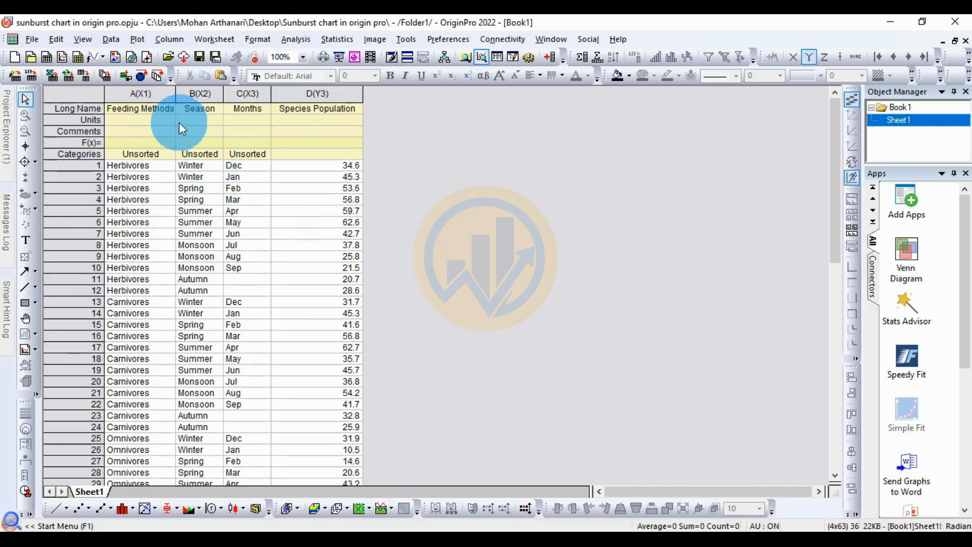
Step: Select all four columns and create a Sunburst chart from the Categorical plot types
{"action": "left_click_drag", "start_coordinate": [141, 93], "coordinate": [308, 105]}
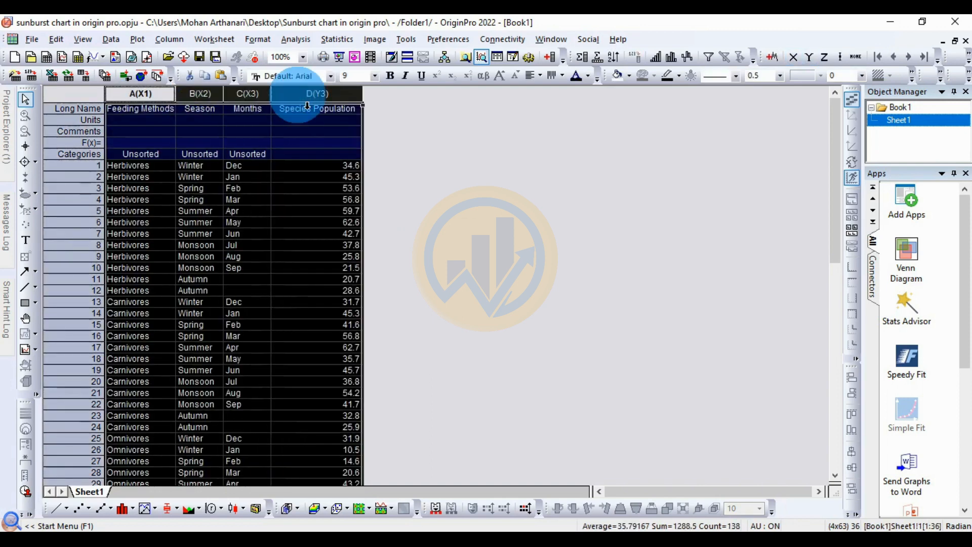
{"action": "left_click", "coordinate": [145, 43]}
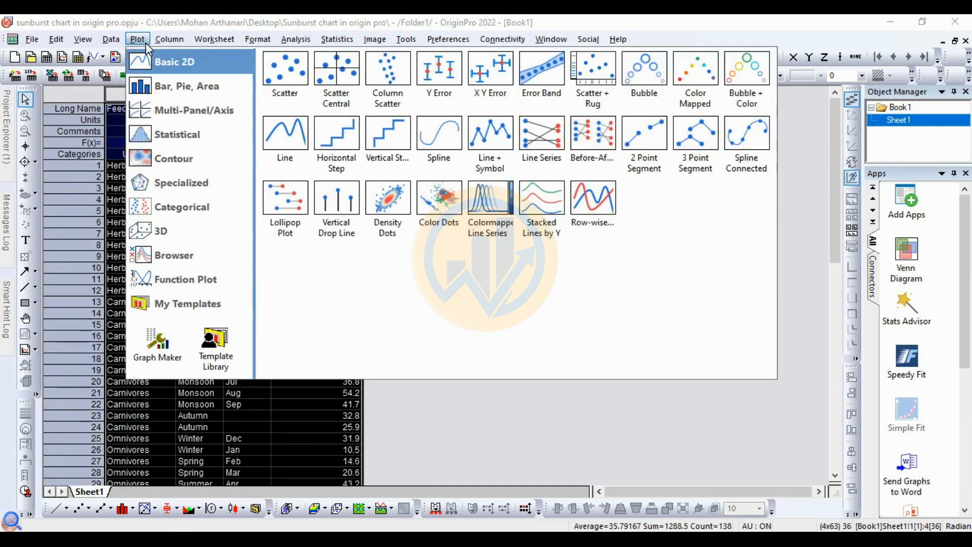
{"action": "mouse_move", "coordinate": [172, 215]}
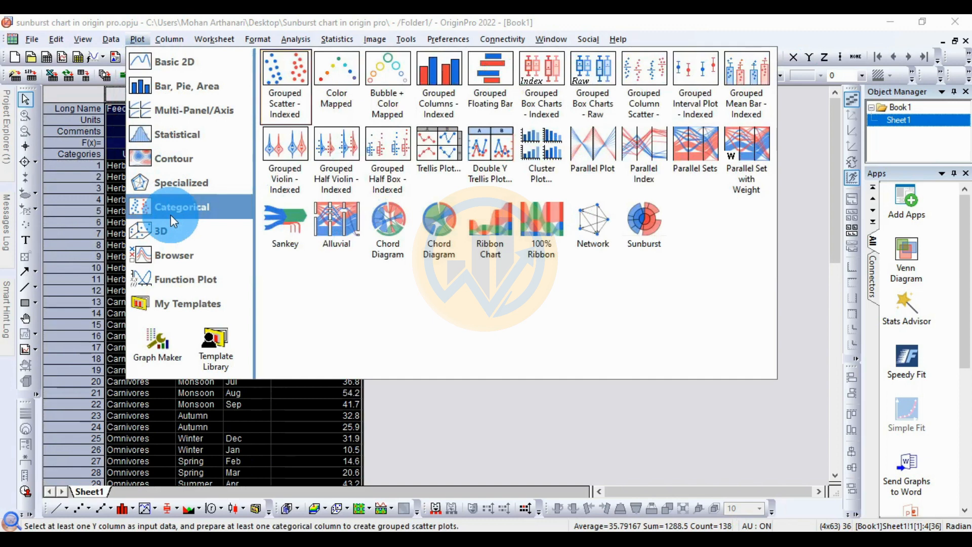
{"action": "left_click", "coordinate": [649, 236]}
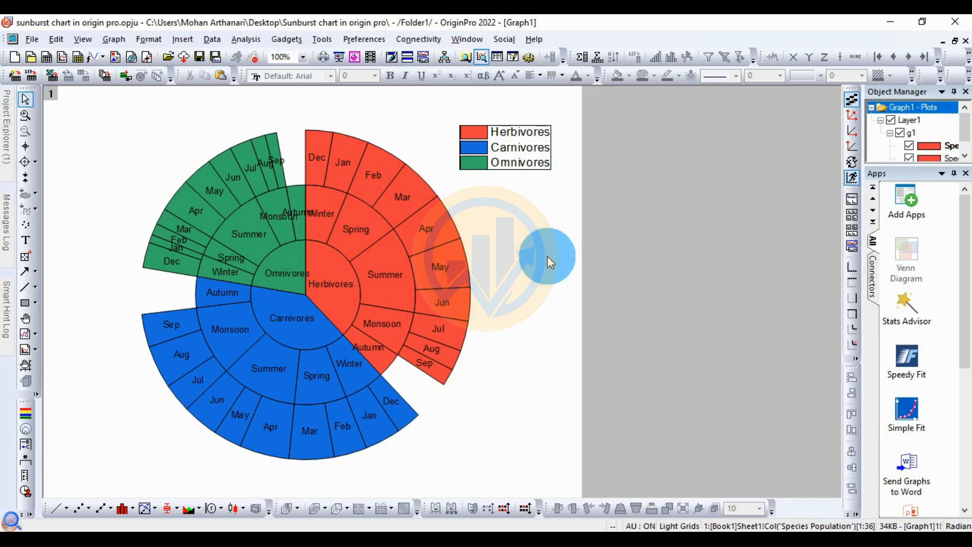
Step: Open the plot details of the sunburst and set the gap between doughnuts to 60%, applying it
{"action": "left_click", "coordinate": [400, 259]}
{"action": "right_click", "coordinate": [400, 260]}
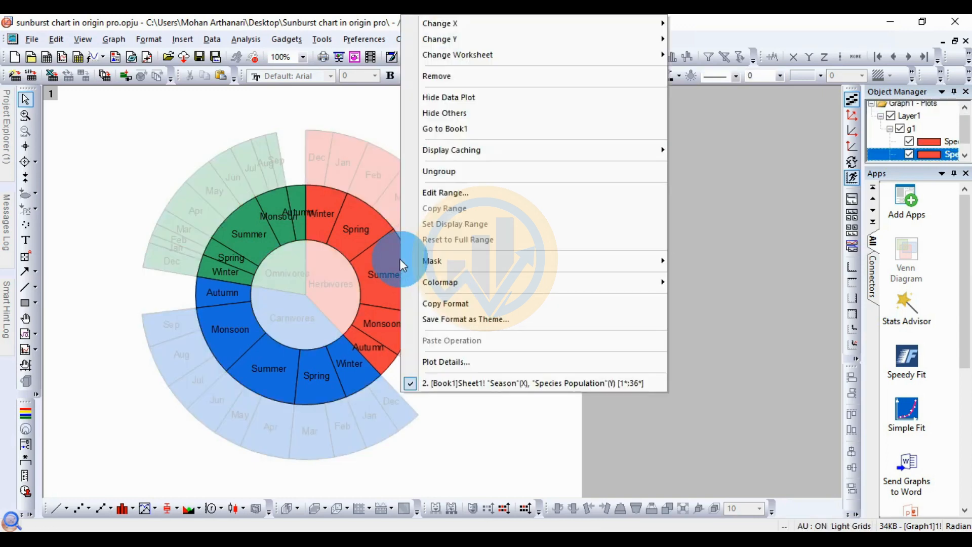
{"action": "left_click", "coordinate": [436, 361]}
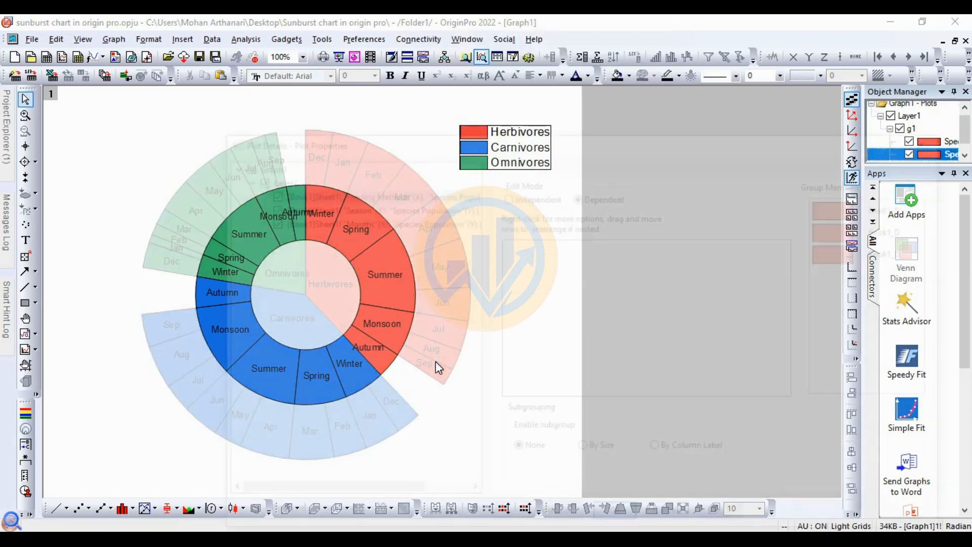
{"action": "left_click_drag", "start_coordinate": [369, 136], "coordinate": [393, 101]}
{"action": "left_click", "coordinate": [527, 490]}
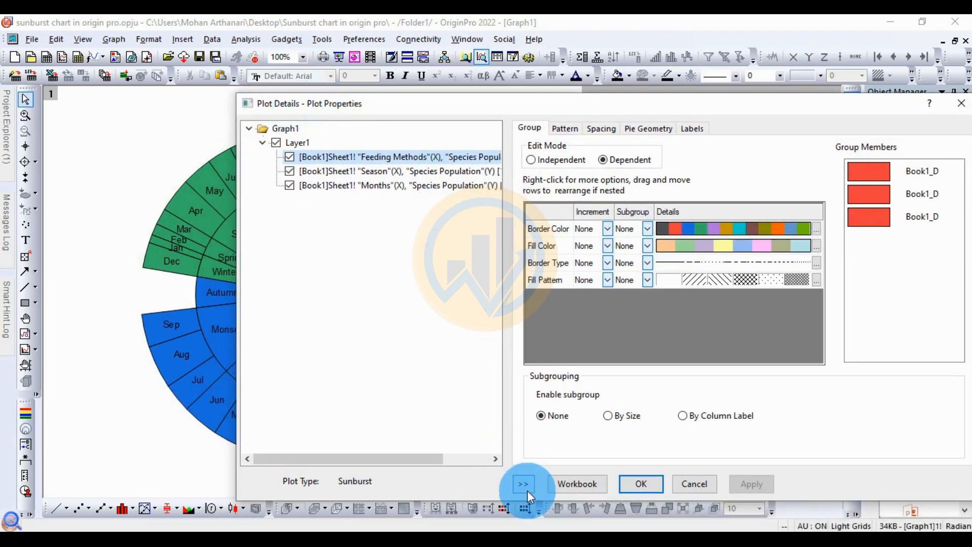
{"action": "left_click_drag", "start_coordinate": [682, 98], "coordinate": [655, 105]}
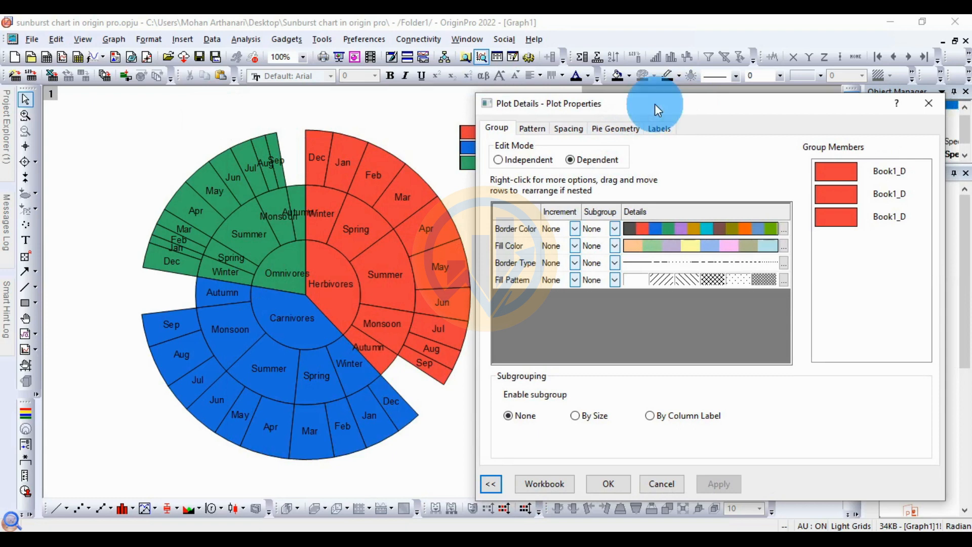
{"action": "left_click", "coordinate": [569, 129]}
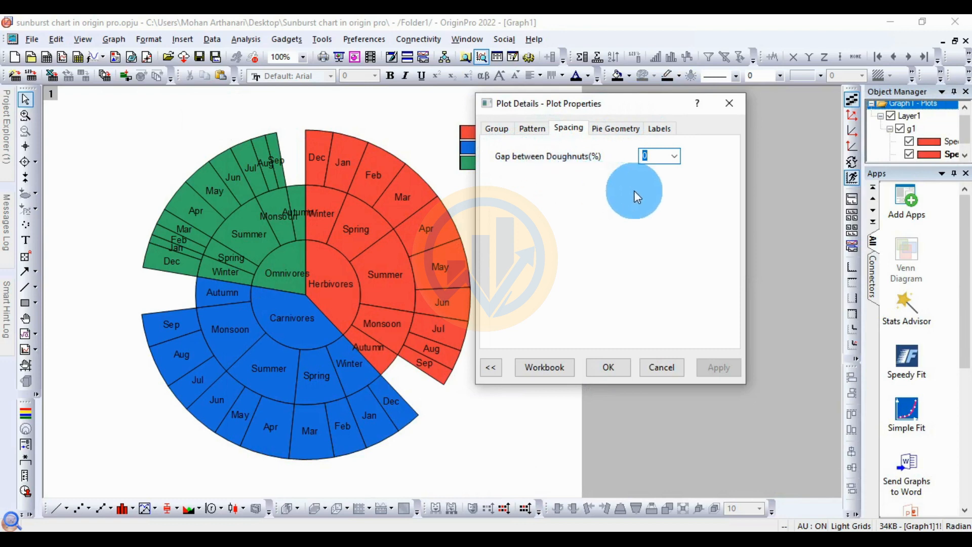
{"action": "left_click", "coordinate": [680, 160]}
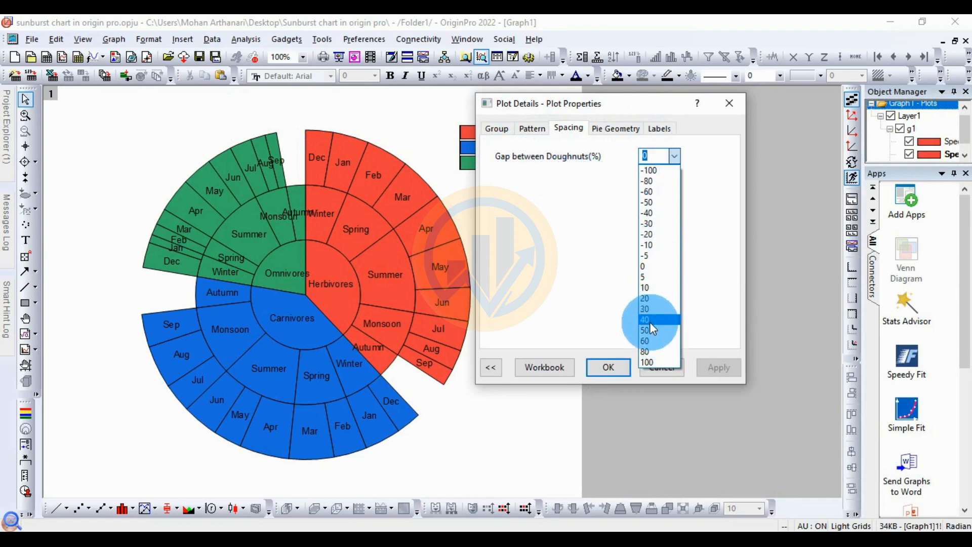
{"action": "left_click", "coordinate": [647, 341]}
{"action": "left_click", "coordinate": [726, 372]}
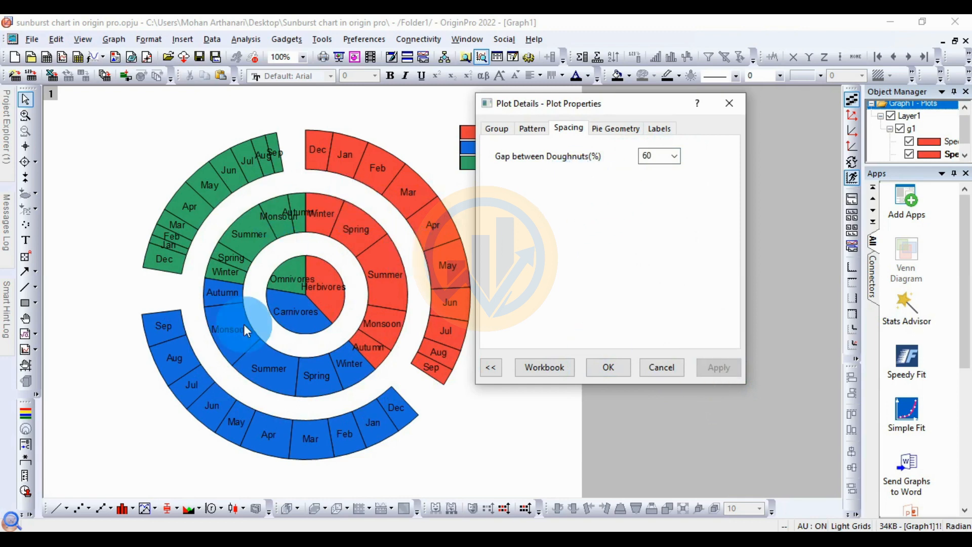
Step: Review the pie geometry settings for rescale radius, starting azimuth and hole size
{"action": "left_click_drag", "start_coordinate": [630, 112], "coordinate": [675, 116]}
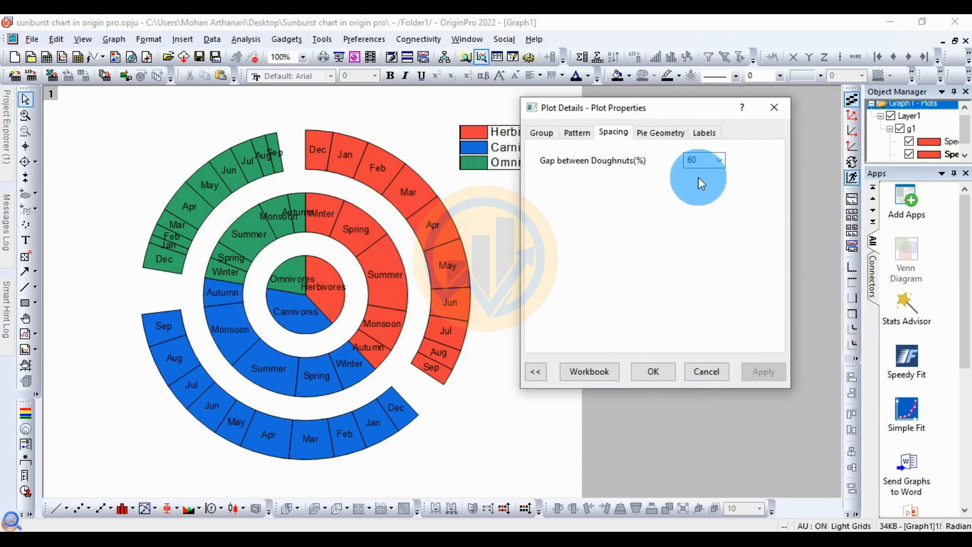
{"action": "left_click", "coordinate": [670, 135]}
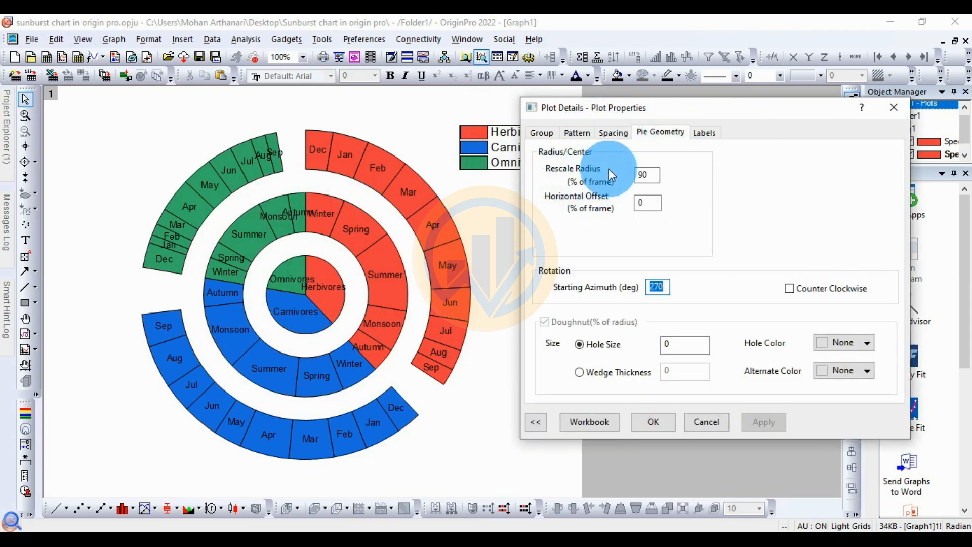
{"action": "double_click", "coordinate": [658, 174]}
{"action": "left_click", "coordinate": [610, 310]}
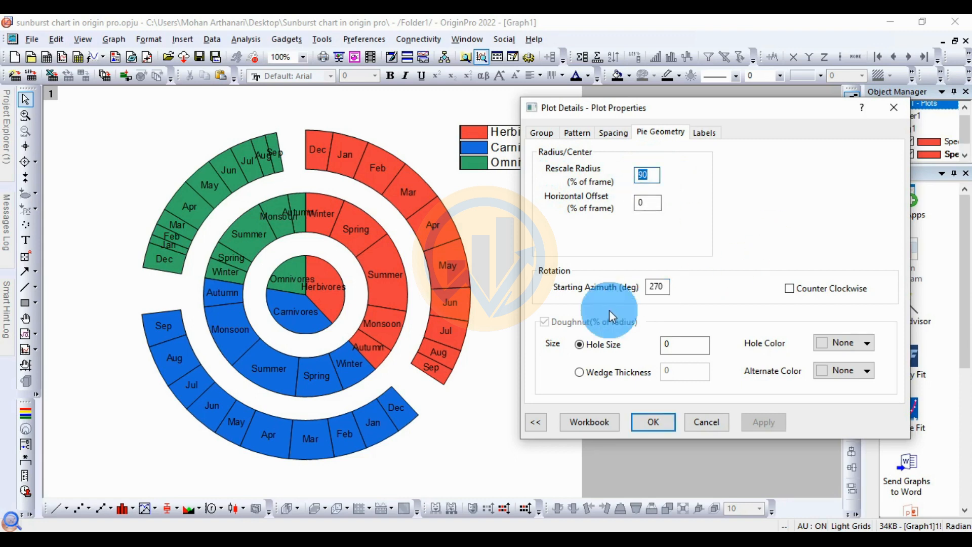
{"action": "double_click", "coordinate": [657, 287]}
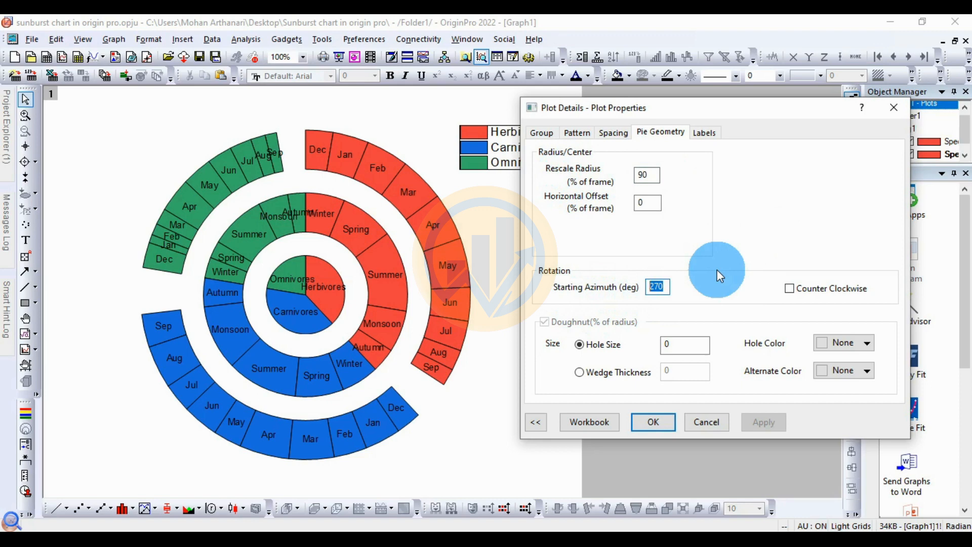
{"action": "left_click", "coordinate": [676, 348]}
{"action": "left_click_drag", "start_coordinate": [676, 349], "coordinate": [740, 238]}
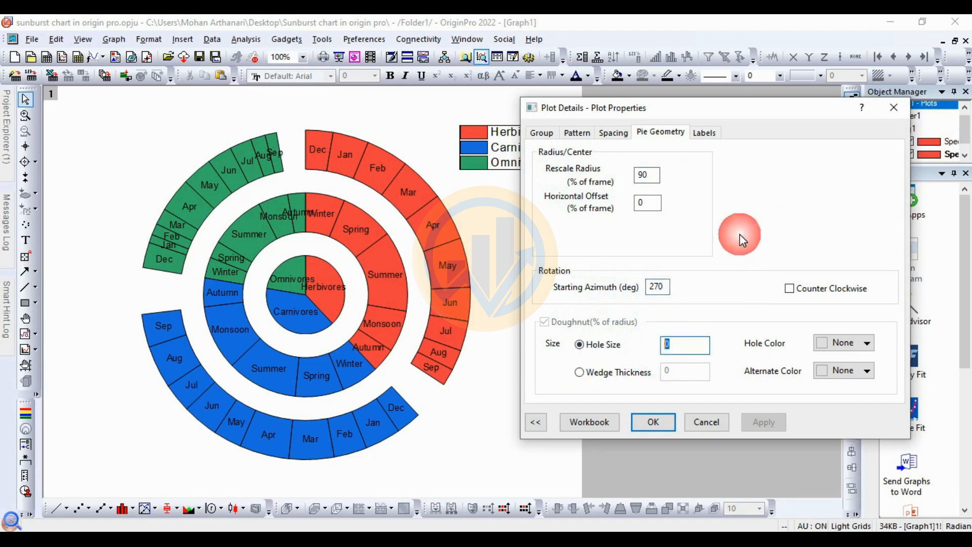
Step: Set the segment border color to White and border width to 3, and apply
{"action": "left_click", "coordinate": [580, 133]}
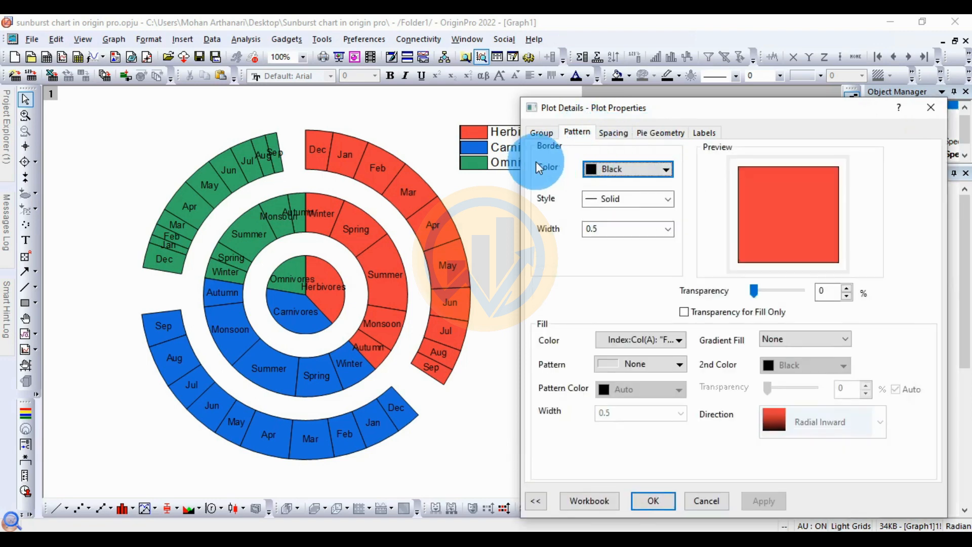
{"action": "left_click", "coordinate": [666, 170]}
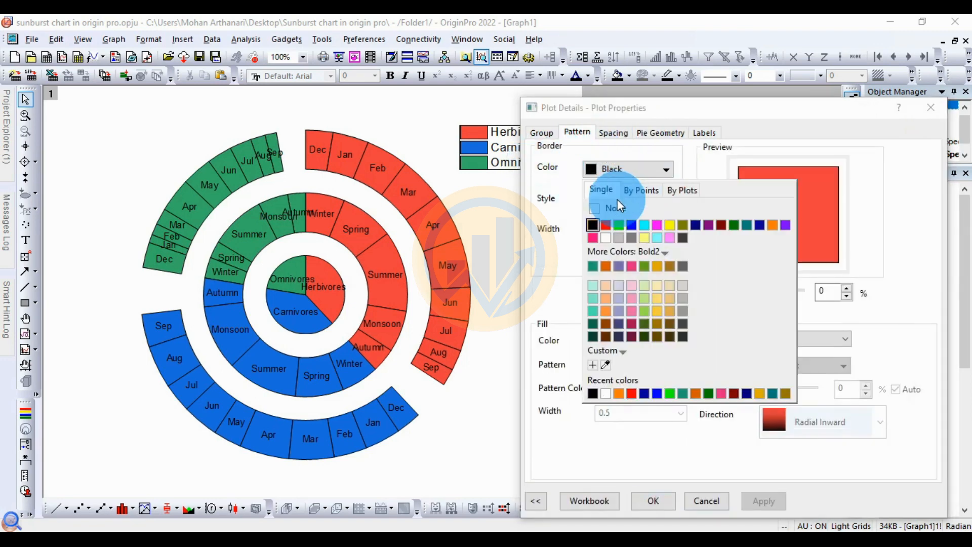
{"action": "left_click", "coordinate": [606, 240]}
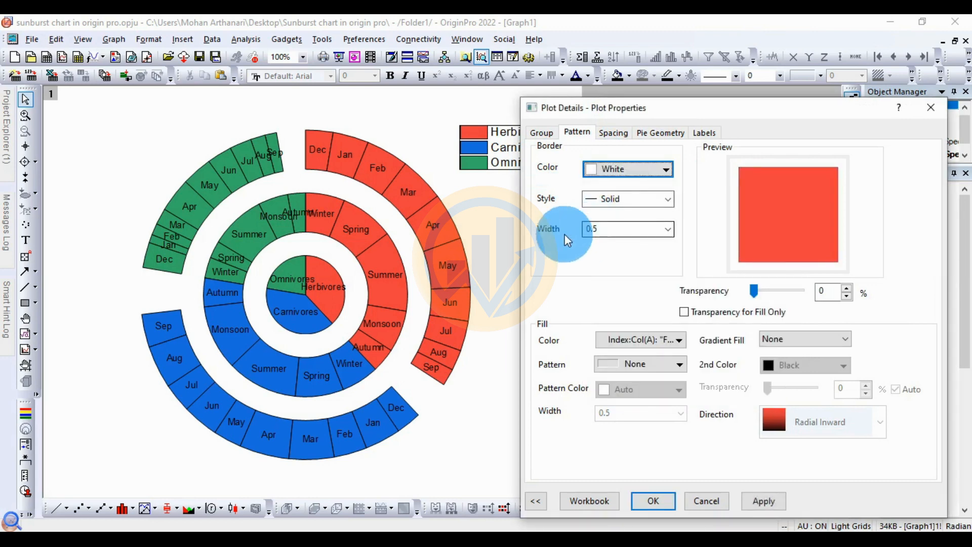
{"action": "left_click", "coordinate": [670, 229]}
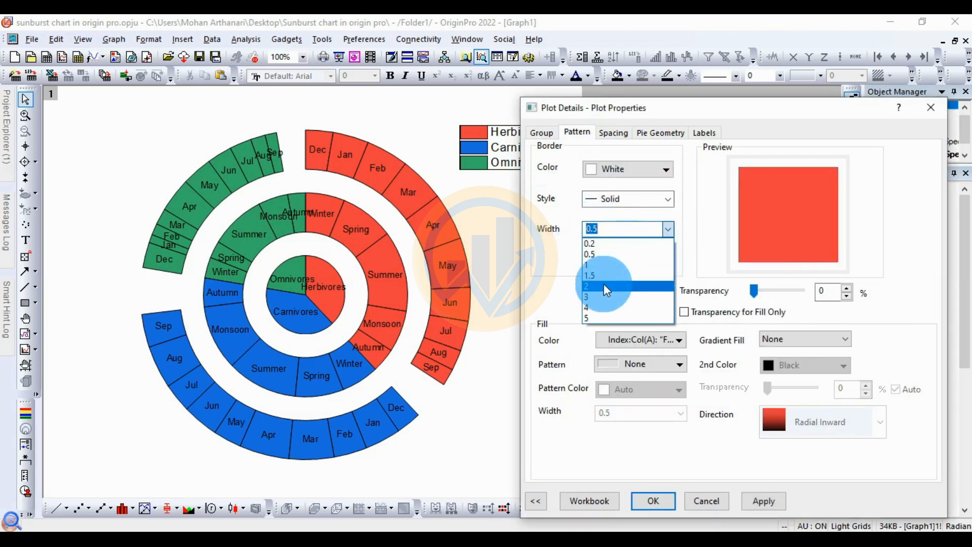
{"action": "left_click", "coordinate": [593, 294]}
{"action": "left_click", "coordinate": [772, 502]}
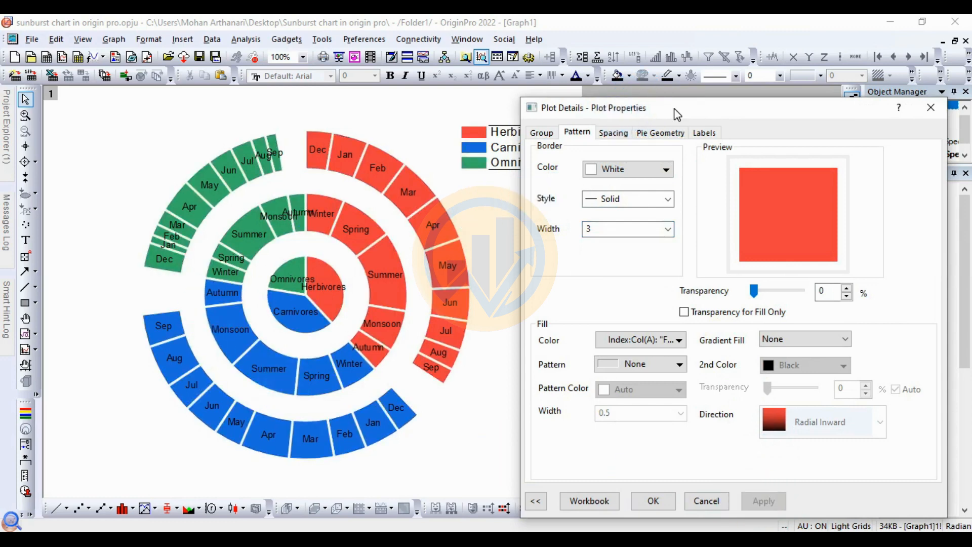
Step: Change the segment fill color list to Bold2 and apply it
{"action": "left_click_drag", "start_coordinate": [674, 110], "coordinate": [674, 93]}
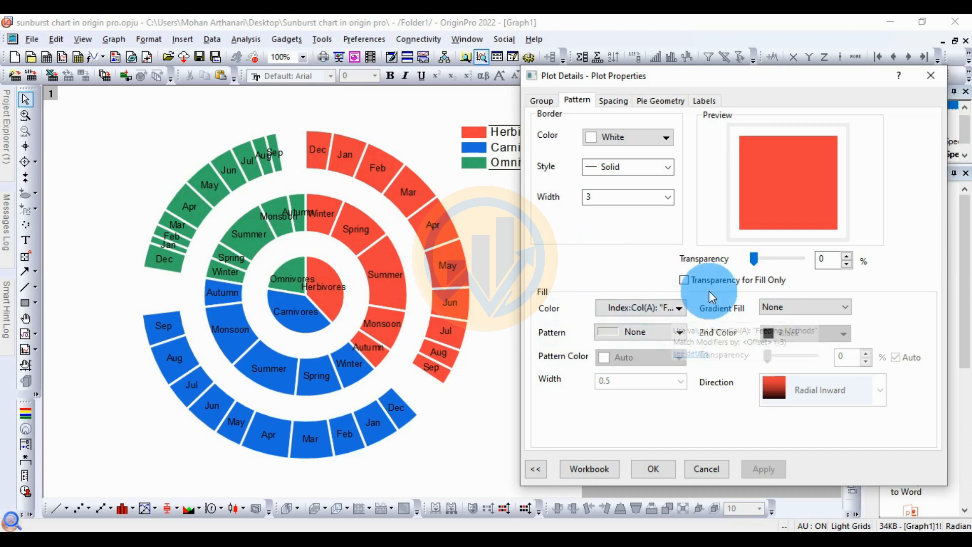
{"action": "left_click", "coordinate": [679, 308]}
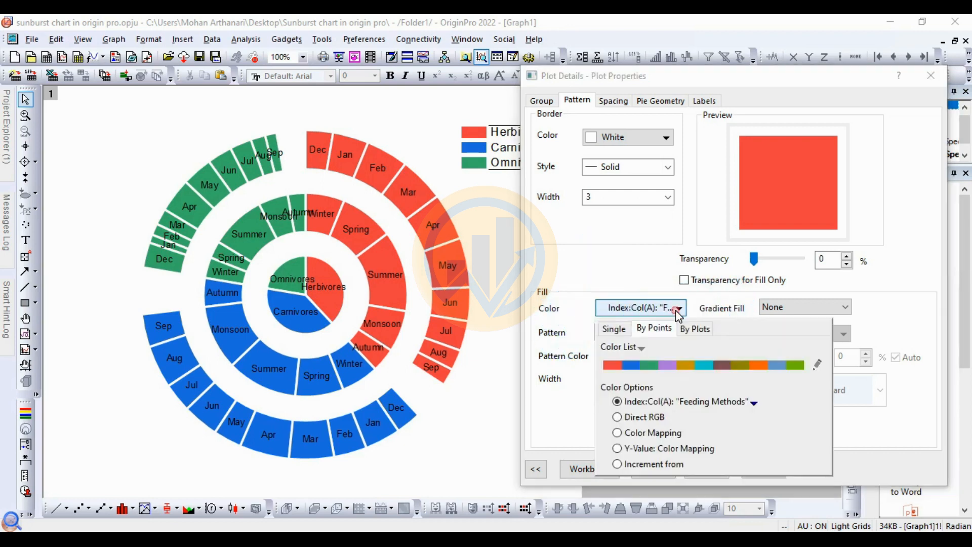
{"action": "left_click", "coordinate": [642, 346]}
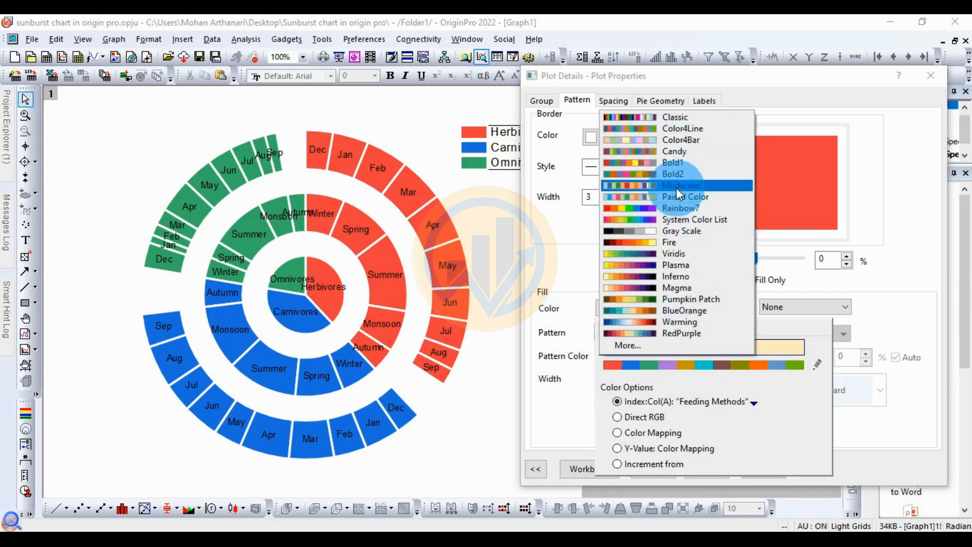
{"action": "left_click", "coordinate": [683, 175]}
{"action": "left_click", "coordinate": [766, 469]}
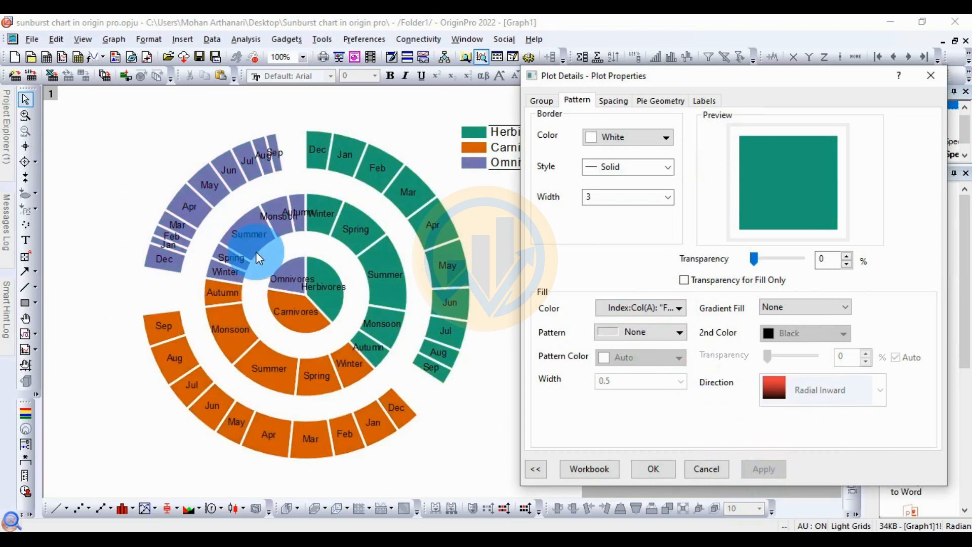
Step: Open the label settings and set the label font to Times New Roman
{"action": "left_click_drag", "start_coordinate": [684, 76], "coordinate": [682, 54]}
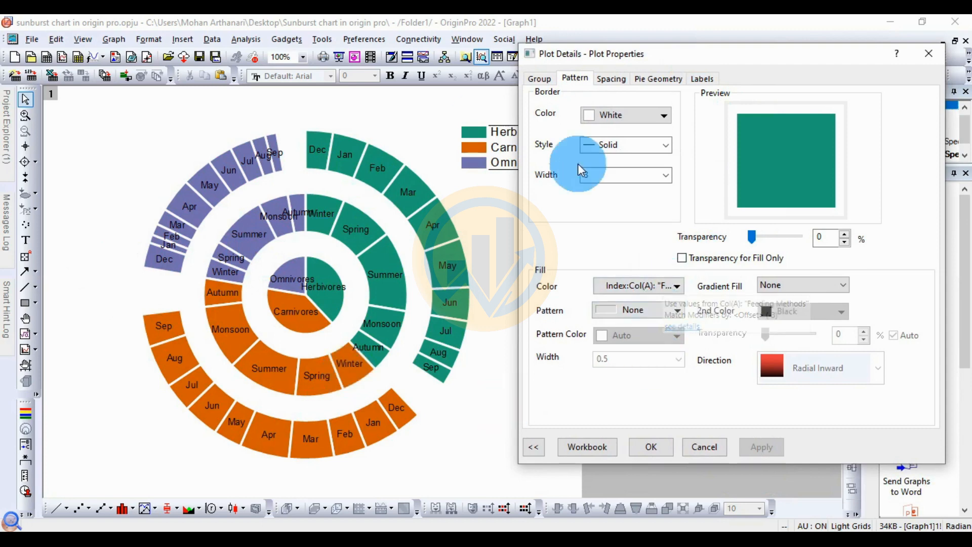
{"action": "left_click", "coordinate": [703, 80]}
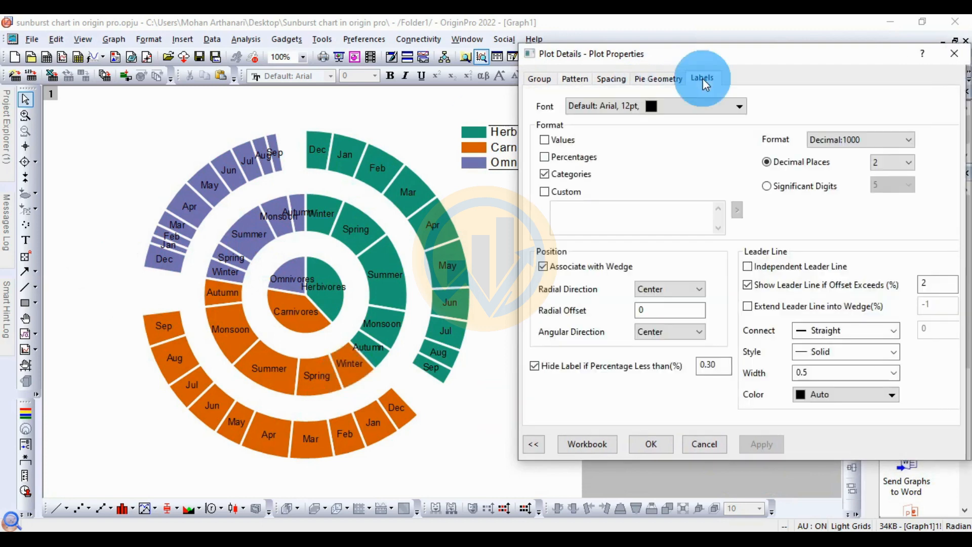
{"action": "left_click_drag", "start_coordinate": [746, 51], "coordinate": [735, 78]}
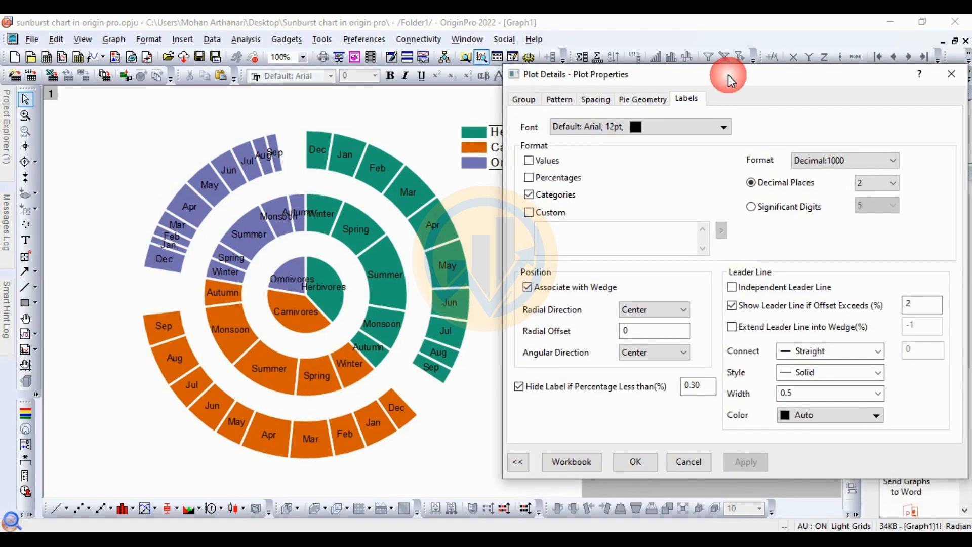
{"action": "left_click", "coordinate": [327, 163]}
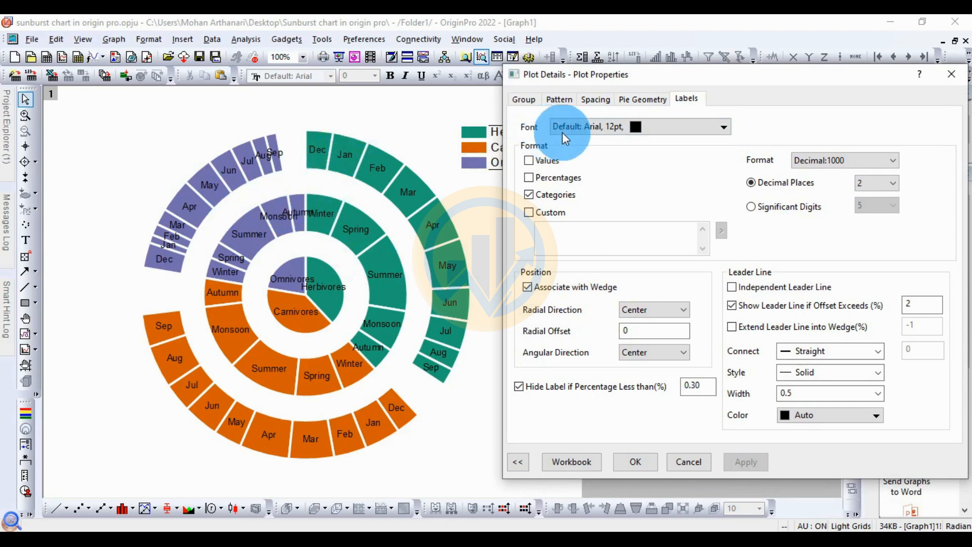
{"action": "left_click", "coordinate": [691, 128]}
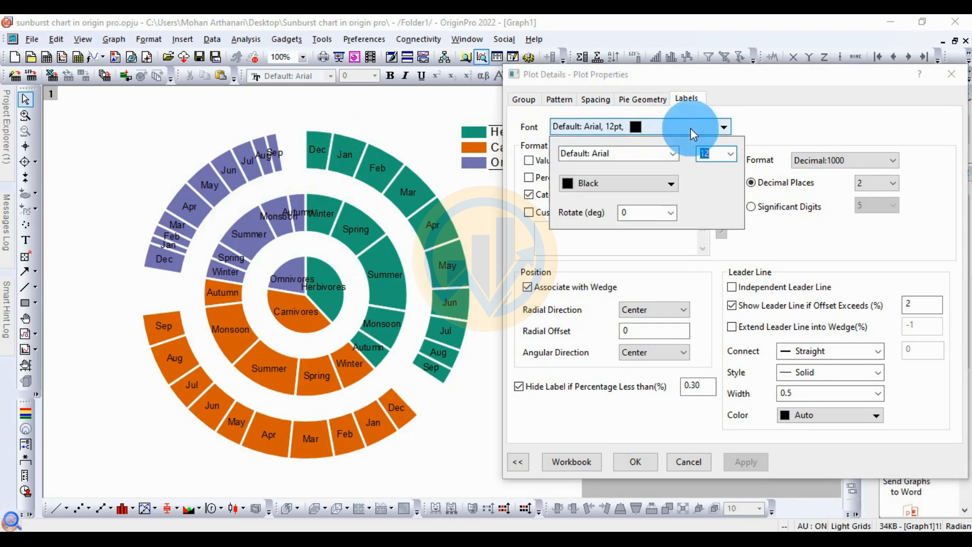
{"action": "left_click", "coordinate": [674, 153]}
{"action": "scroll", "coordinate": [632, 202], "scroll_direction": "up", "scroll_amount": 1}
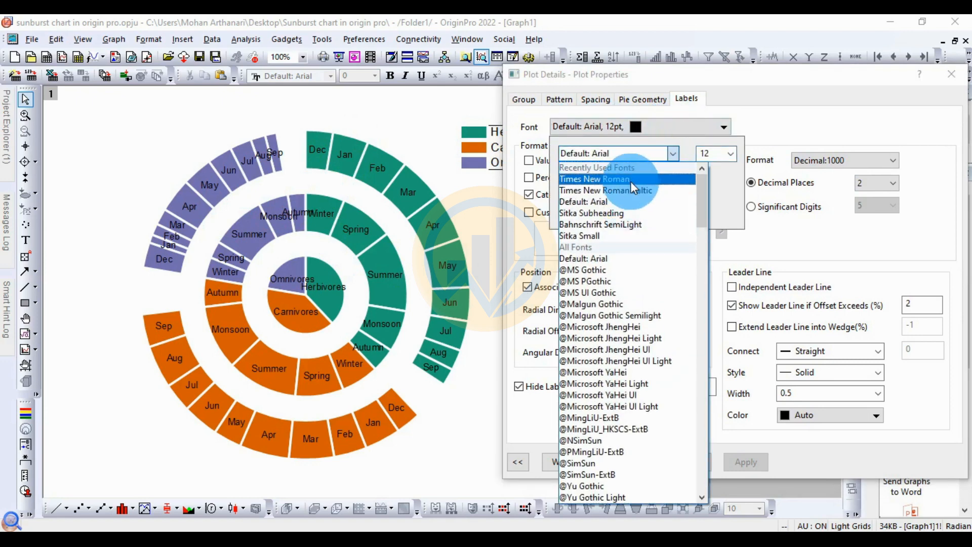
{"action": "left_click", "coordinate": [631, 179]}
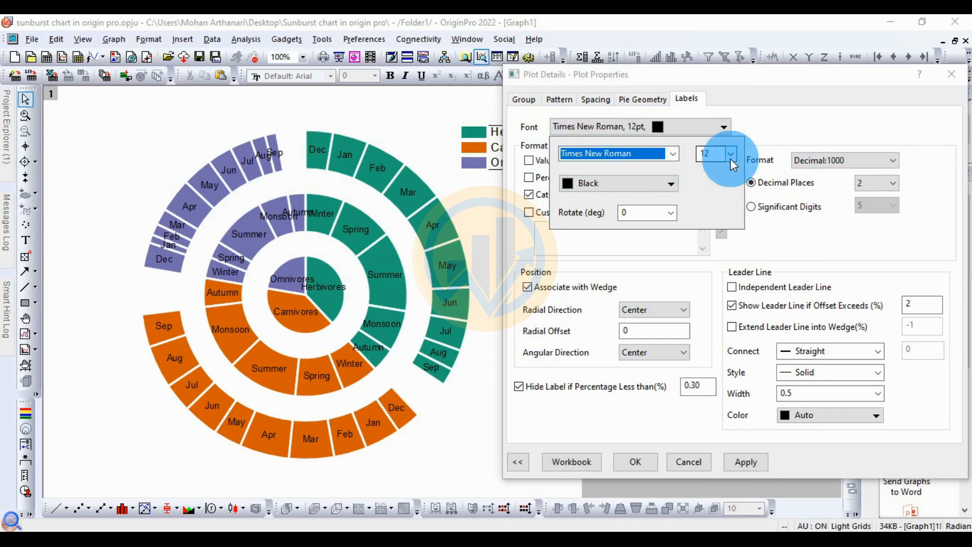
Step: Set the label font color to Black and rotation to Angular, then apply
{"action": "left_click", "coordinate": [579, 183]}
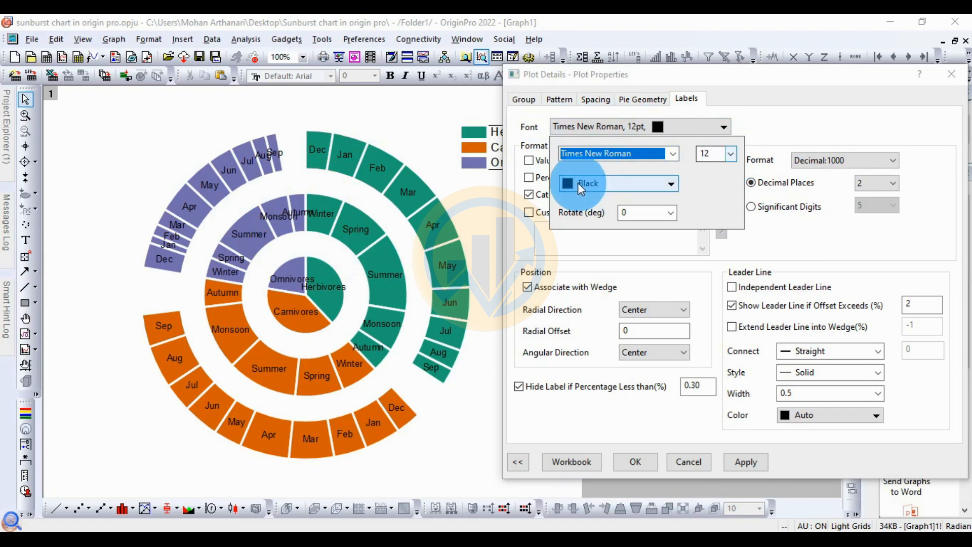
{"action": "left_click", "coordinate": [634, 185]}
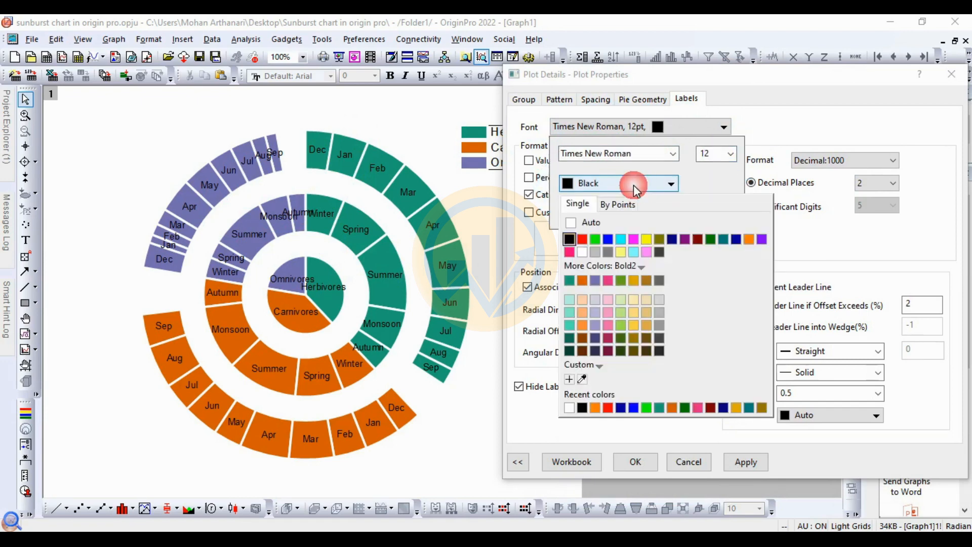
{"action": "left_click", "coordinate": [570, 236]}
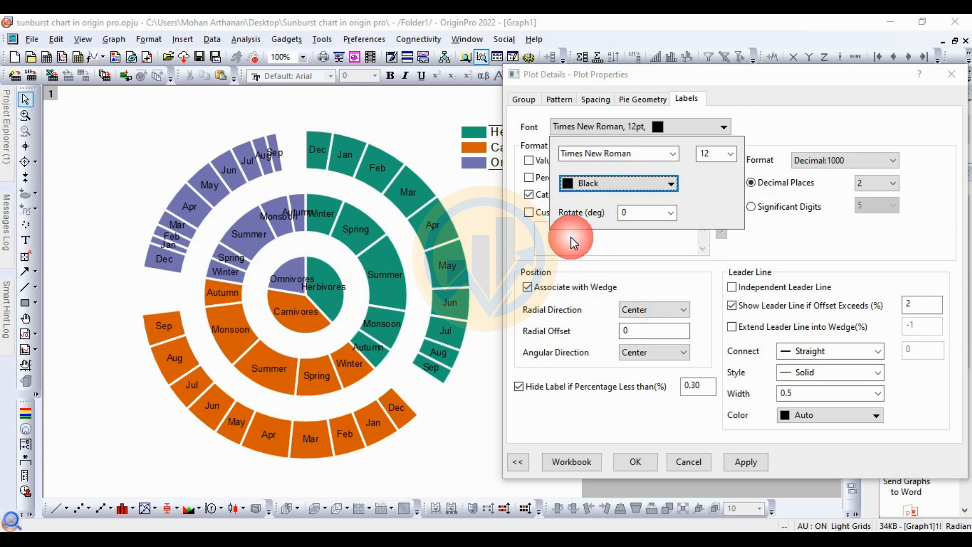
{"action": "left_click", "coordinate": [672, 213]}
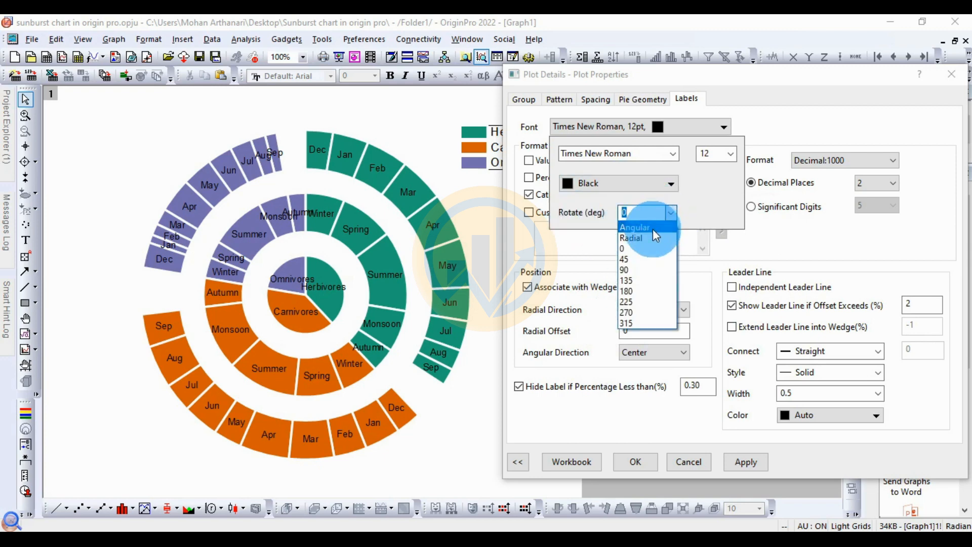
{"action": "left_click", "coordinate": [654, 229]}
{"action": "left_click", "coordinate": [748, 461]}
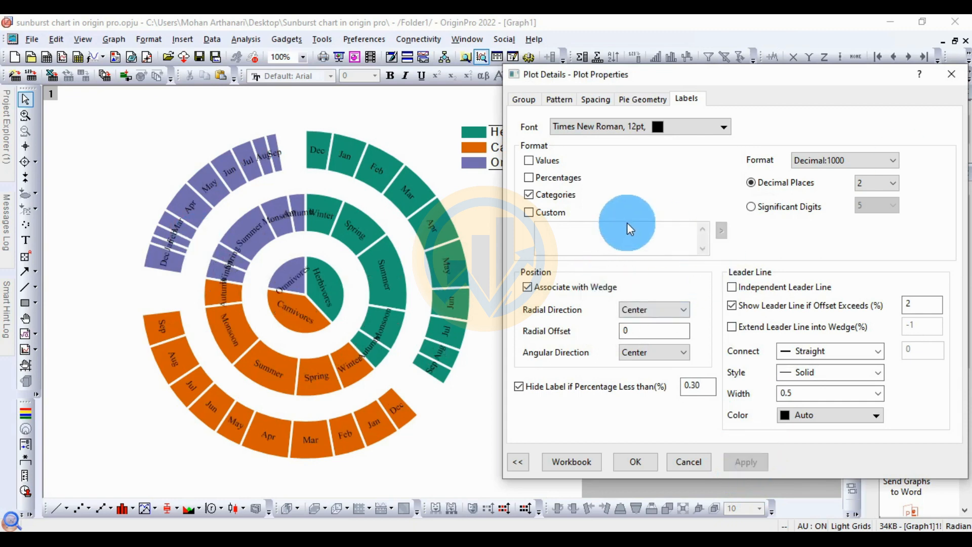
Step: Show percentages in the labels alongside categories and apply
{"action": "left_click", "coordinate": [530, 178]}
{"action": "left_click", "coordinate": [752, 460]}
{"action": "left_click", "coordinate": [282, 297]}
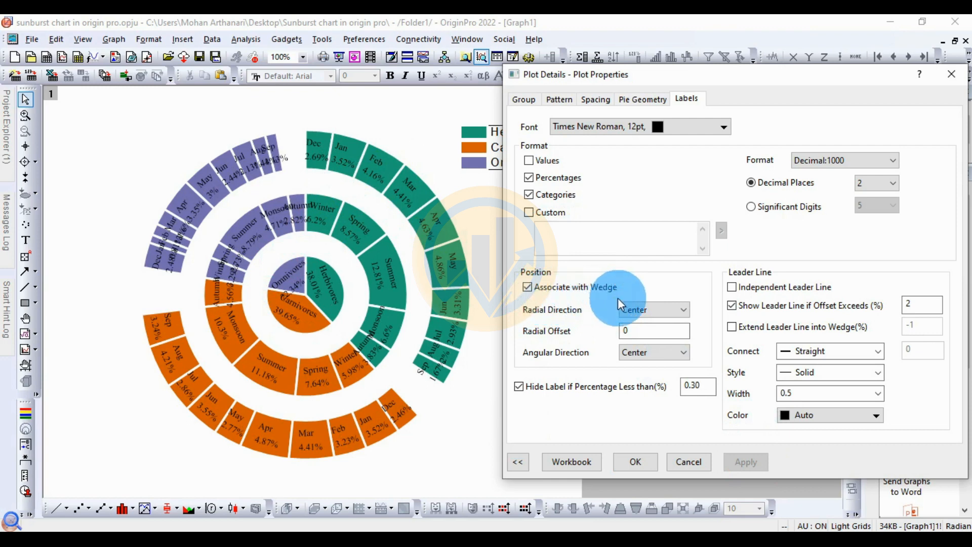
Step: Set the labels' radial direction to Outside End and apply
{"action": "left_click", "coordinate": [675, 313]}
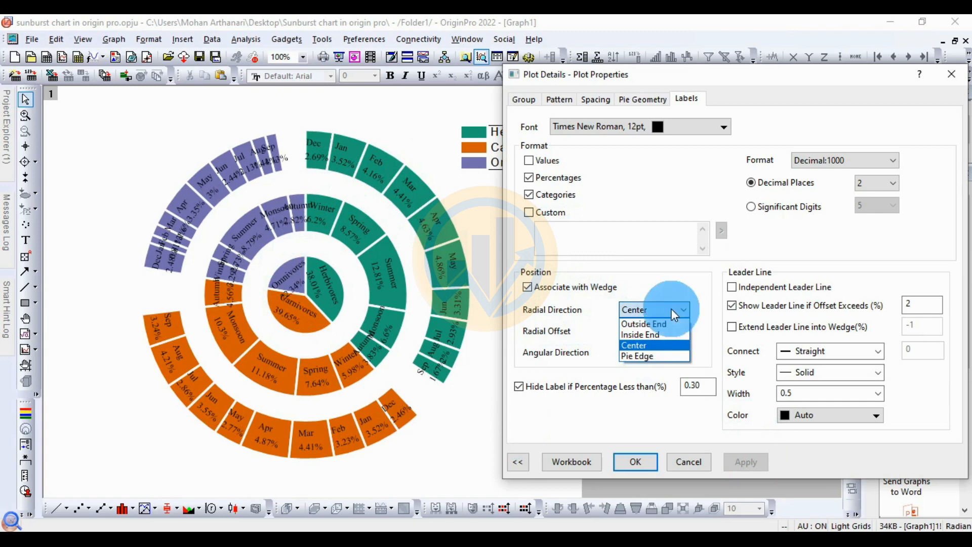
{"action": "left_click", "coordinate": [667, 325]}
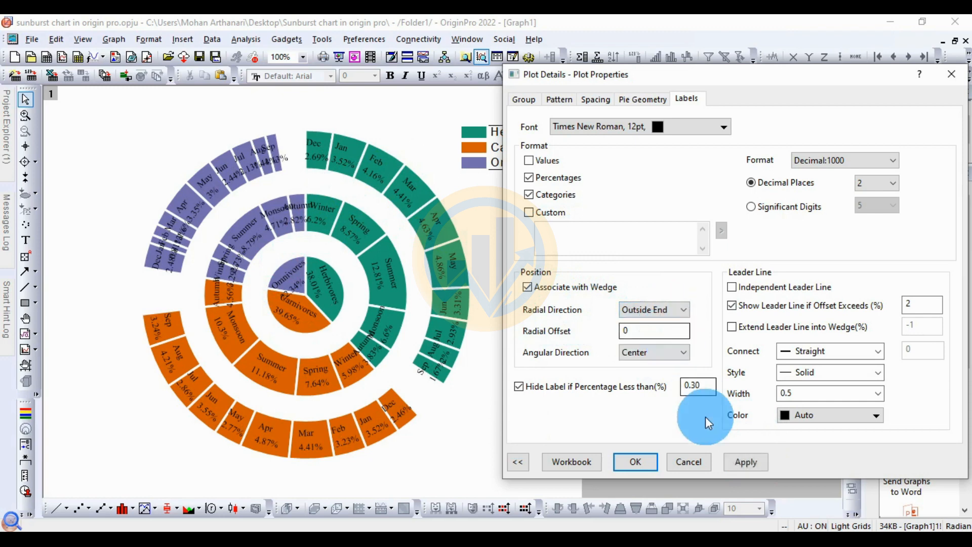
{"action": "left_click", "coordinate": [751, 463]}
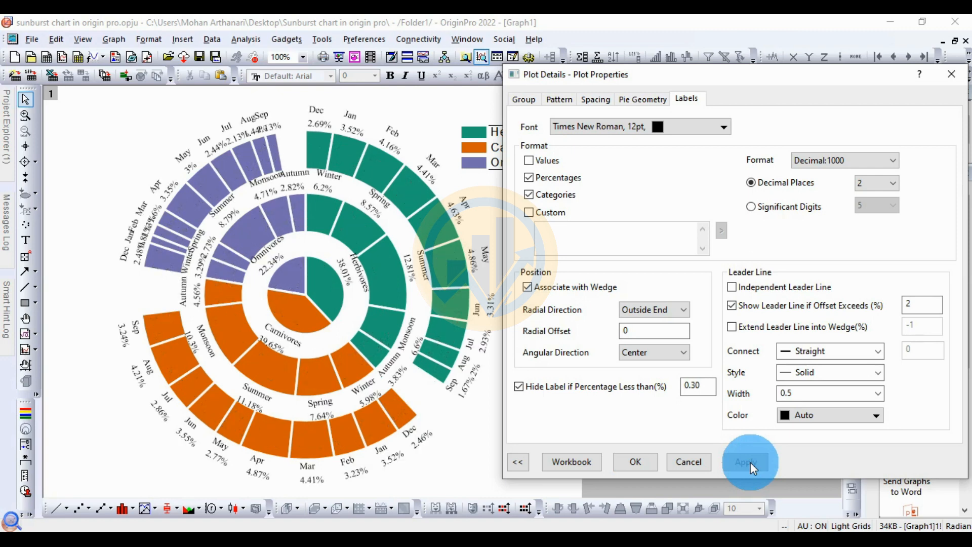
Step: Set the doughnut hole size to 10 in the pie geometry and apply
{"action": "left_click_drag", "start_coordinate": [769, 81], "coordinate": [768, 41]}
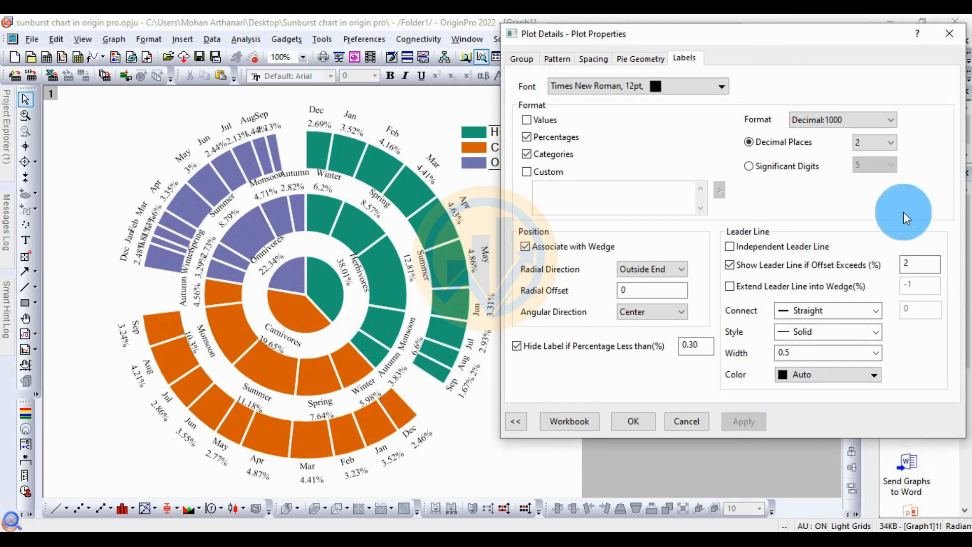
{"action": "left_click", "coordinate": [641, 59]}
{"action": "double_click", "coordinate": [656, 272]}
{"action": "type", "text": "10"}
{"action": "left_click", "coordinate": [746, 352]}
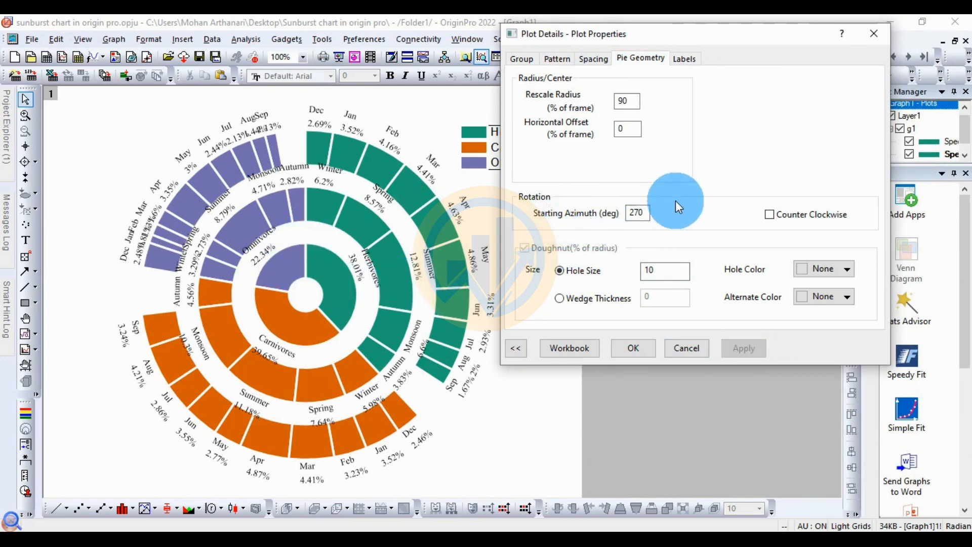
Step: Try the Center radial label position, then restore Outside End, applying each
{"action": "left_click", "coordinate": [686, 59]}
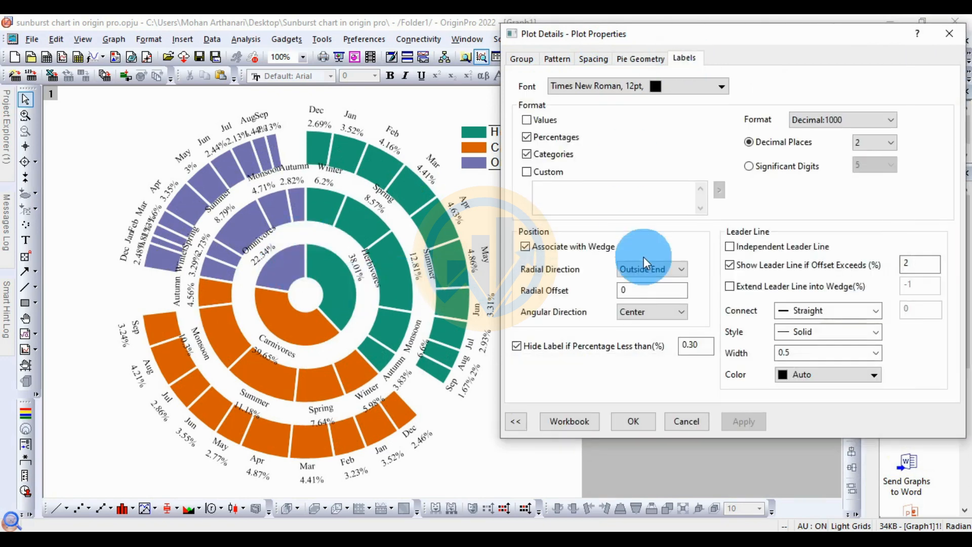
{"action": "left_click", "coordinate": [682, 270]}
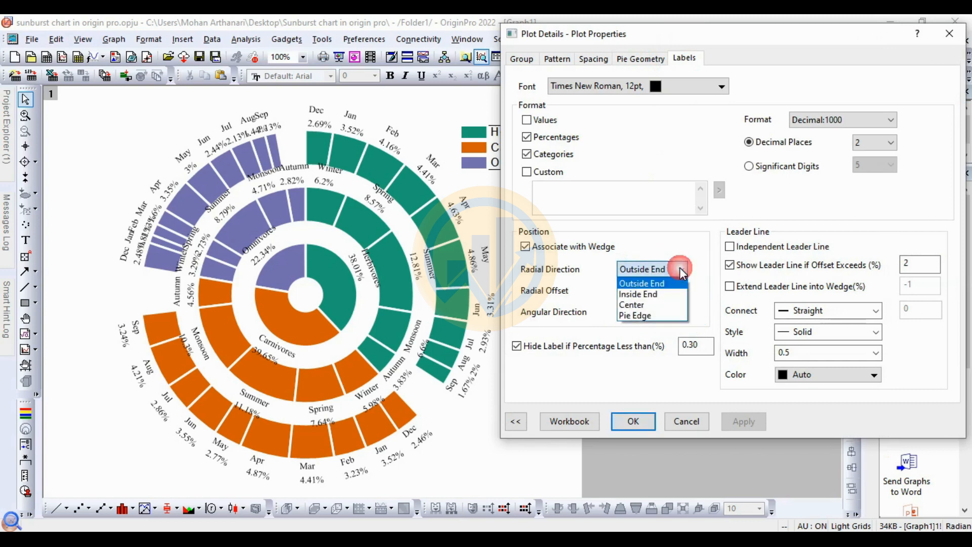
{"action": "left_click", "coordinate": [653, 304]}
{"action": "left_click", "coordinate": [740, 419]}
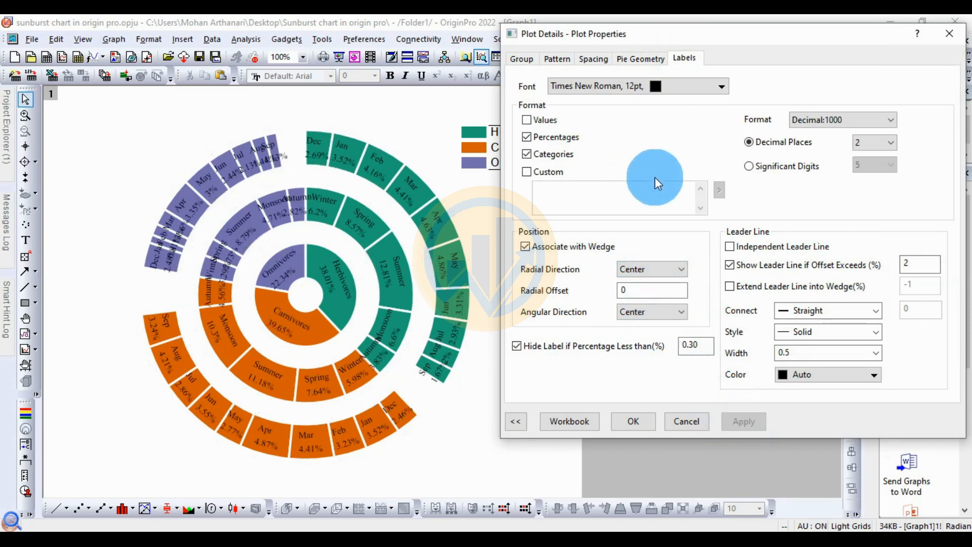
{"action": "left_click", "coordinate": [681, 269]}
{"action": "left_click", "coordinate": [650, 282]}
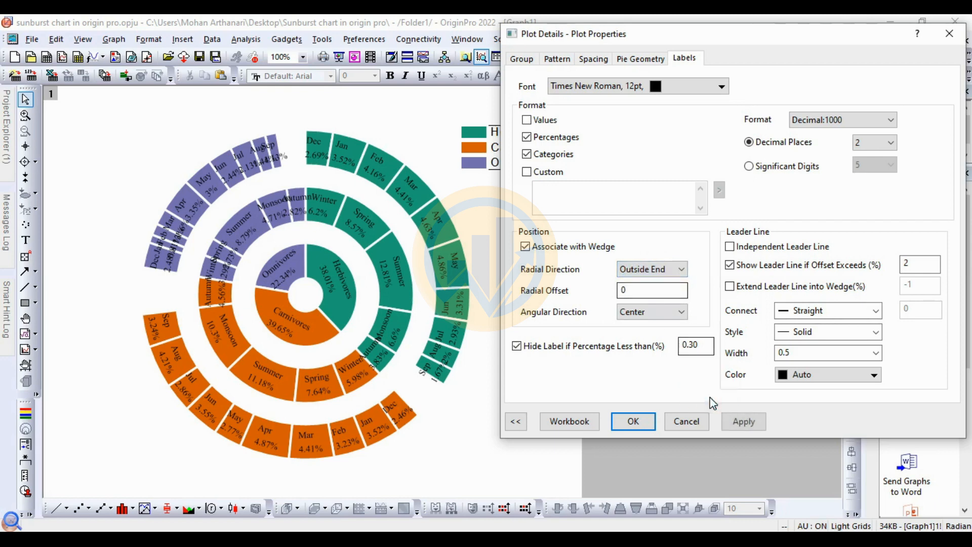
{"action": "left_click", "coordinate": [739, 422]}
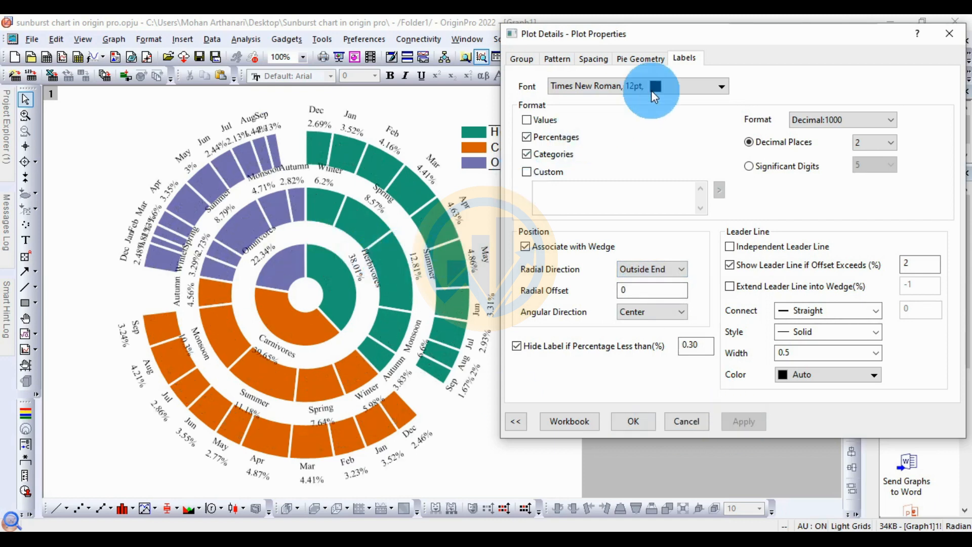
Step: Set the label font size to 10 and apply
{"action": "left_click", "coordinate": [722, 86]}
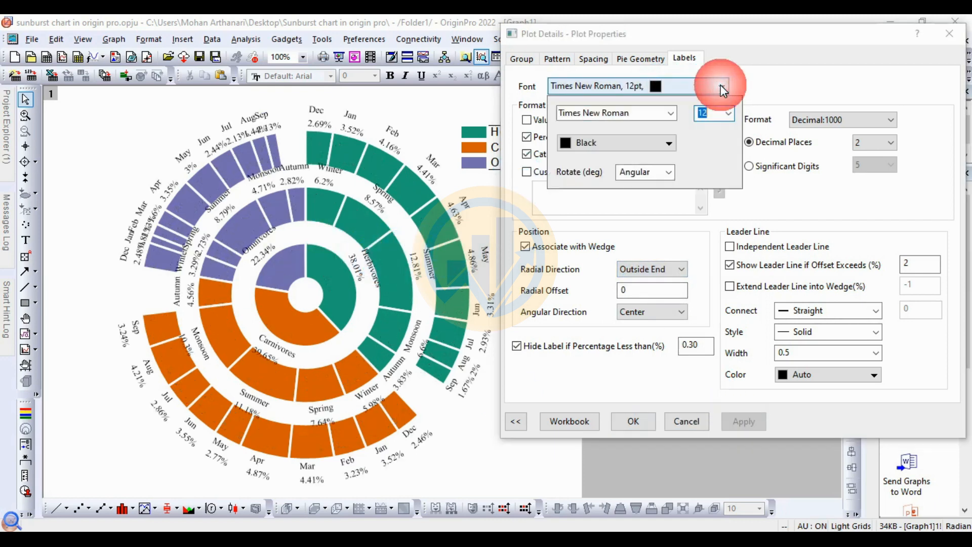
{"action": "left_click", "coordinate": [732, 114]}
{"action": "left_click", "coordinate": [713, 150]}
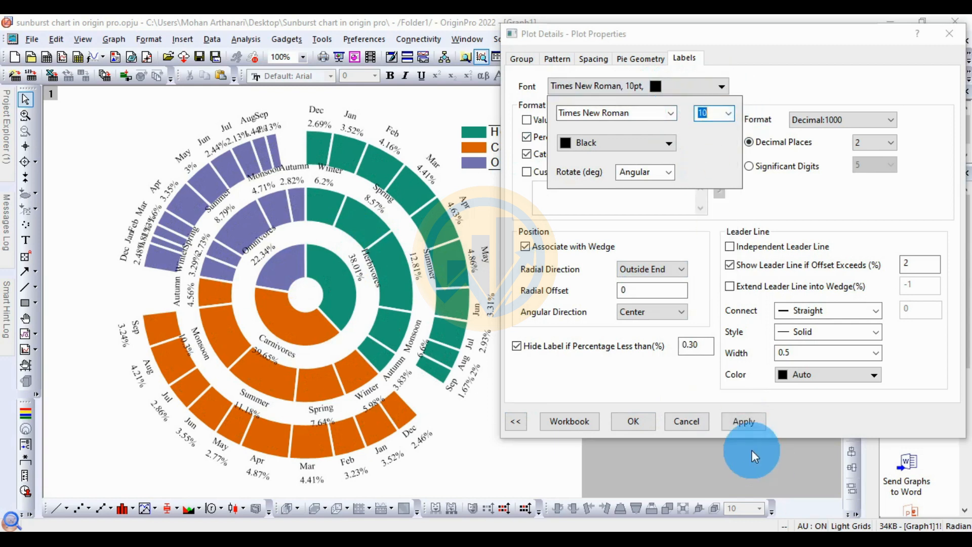
{"action": "left_click", "coordinate": [746, 420]}
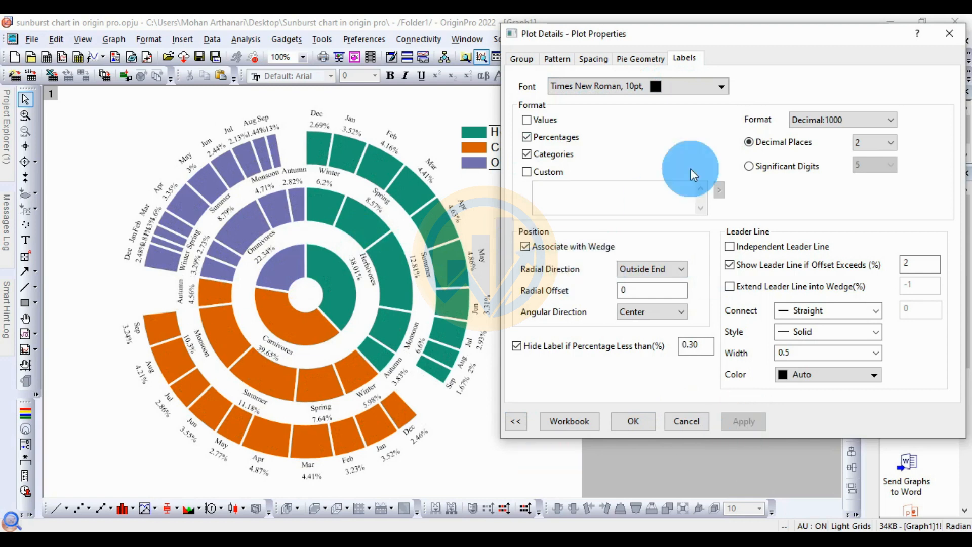
Step: Set the label rotation to Radial and apply
{"action": "left_click", "coordinate": [723, 87]}
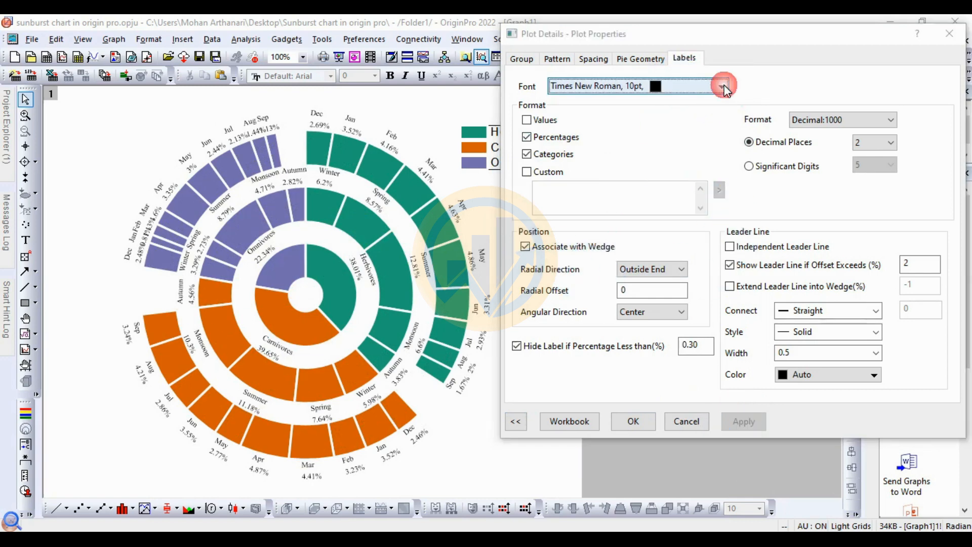
{"action": "left_click", "coordinate": [668, 173]}
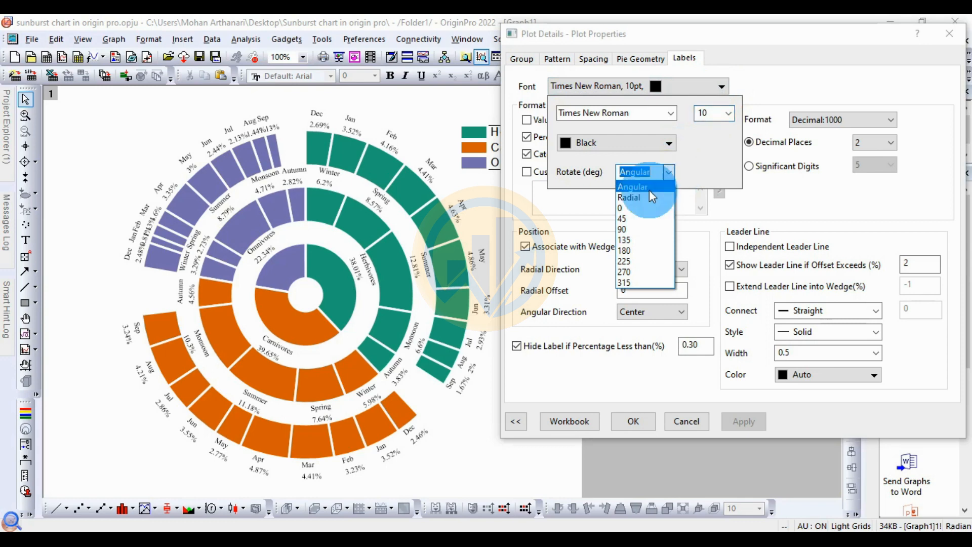
{"action": "left_click", "coordinate": [638, 199]}
{"action": "left_click", "coordinate": [750, 422]}
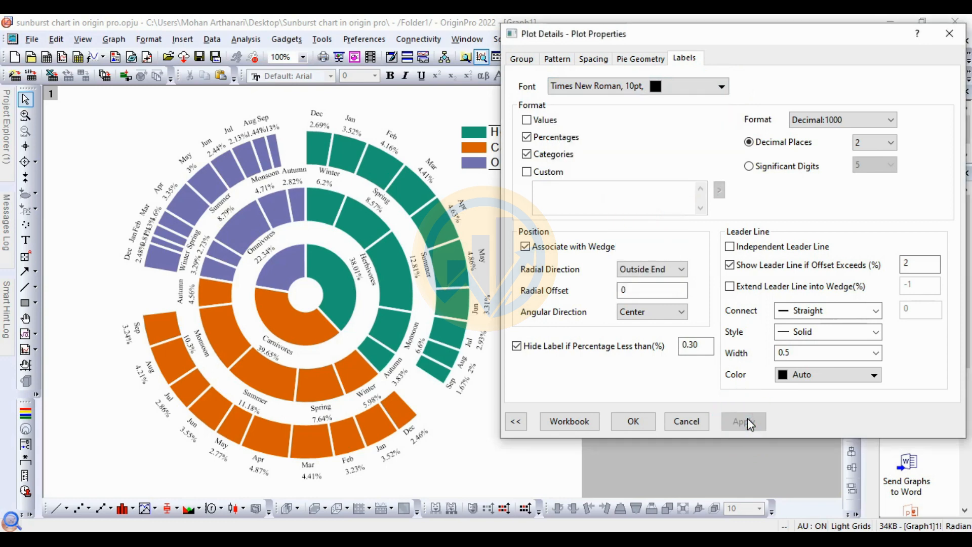
Step: Set the label rotation back to Angular and apply
{"action": "left_click", "coordinate": [721, 86]}
{"action": "left_click", "coordinate": [662, 173]}
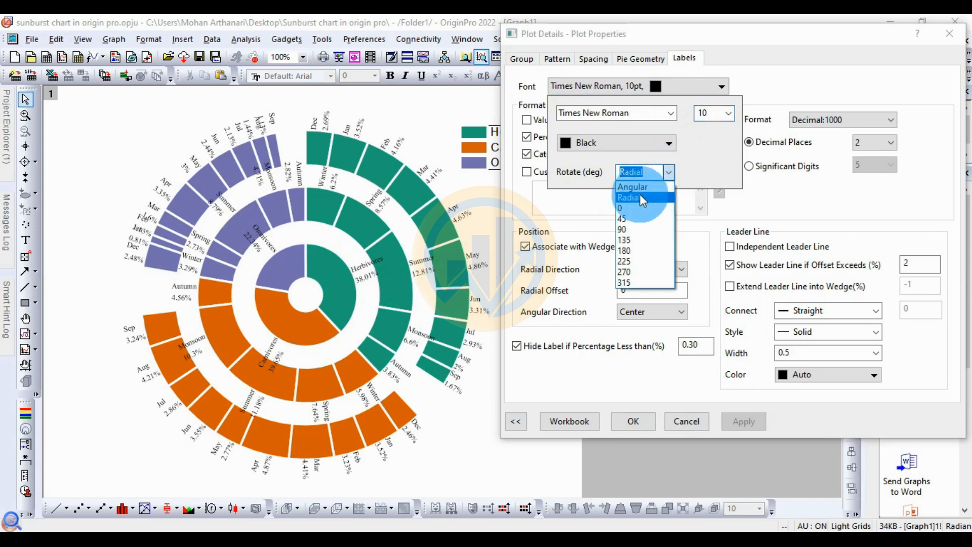
{"action": "left_click", "coordinate": [644, 186]}
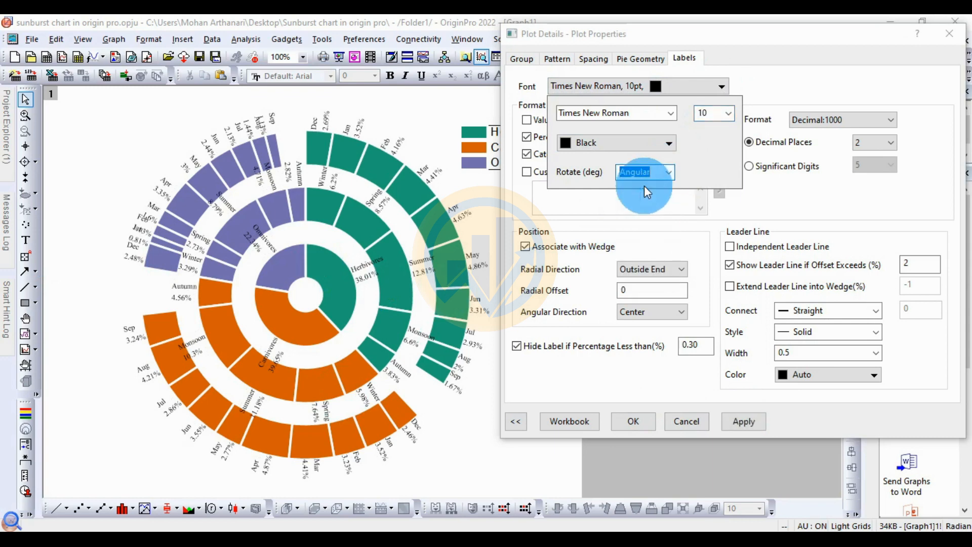
{"action": "left_click", "coordinate": [741, 422]}
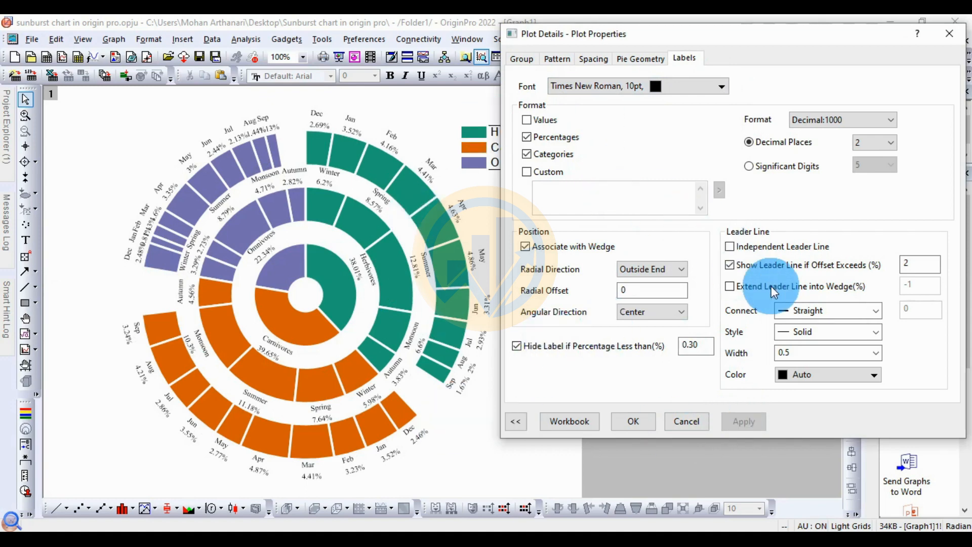
Step: Change the wedge fill color scheme to the Bold1 palette and apply
{"action": "left_click_drag", "start_coordinate": [814, 43], "coordinate": [807, 34]}
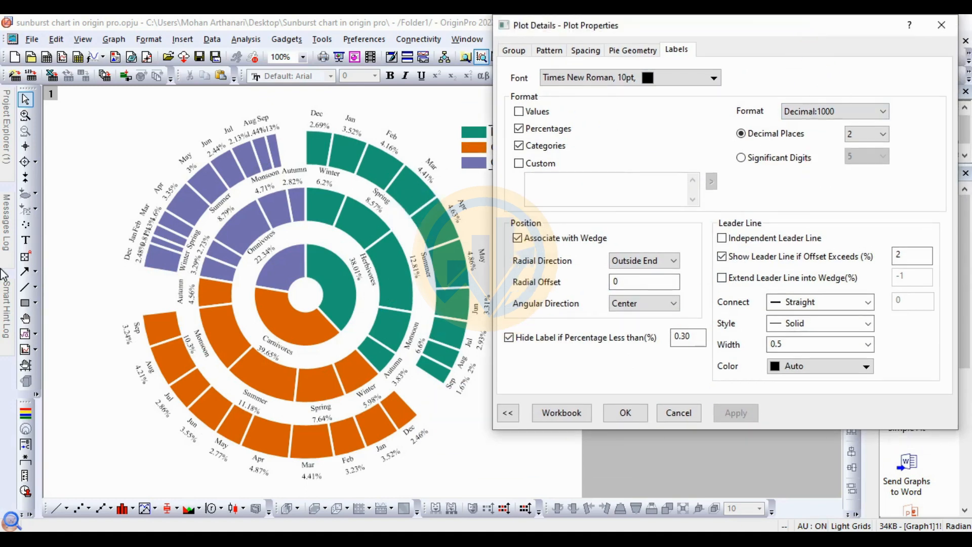
{"action": "left_click", "coordinate": [550, 51]}
{"action": "left_click", "coordinate": [651, 256]}
{"action": "left_click", "coordinate": [641, 298]}
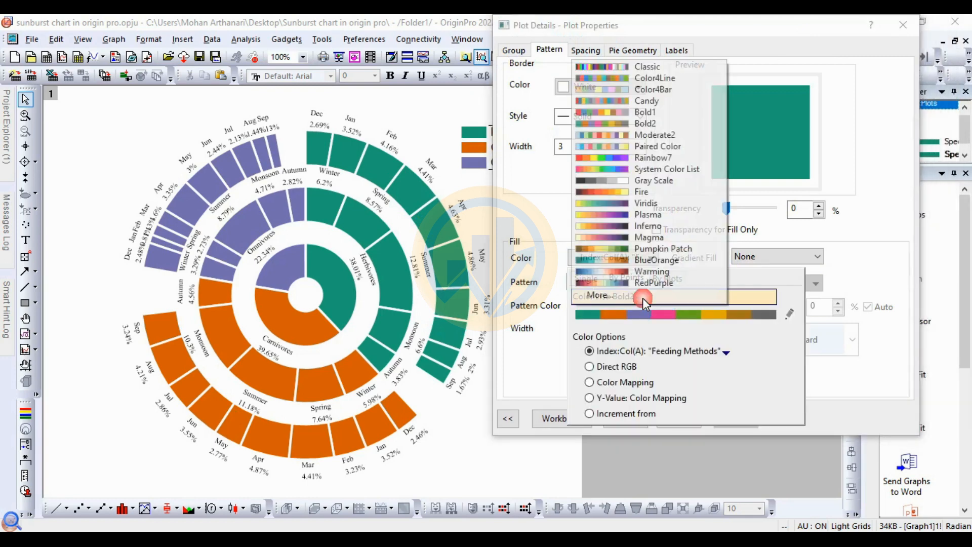
{"action": "left_click", "coordinate": [653, 113]}
{"action": "left_click", "coordinate": [744, 418]}
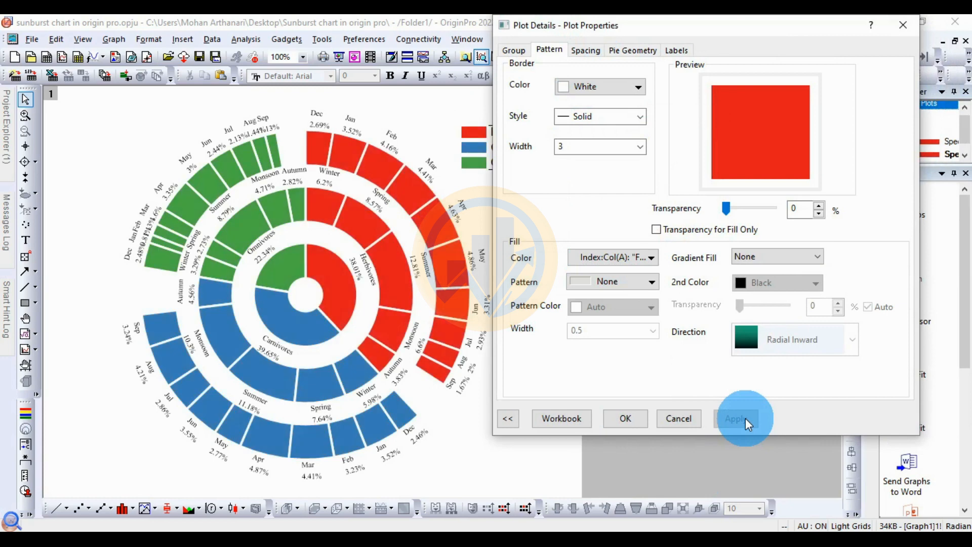
{"action": "left_click", "coordinate": [585, 50]}
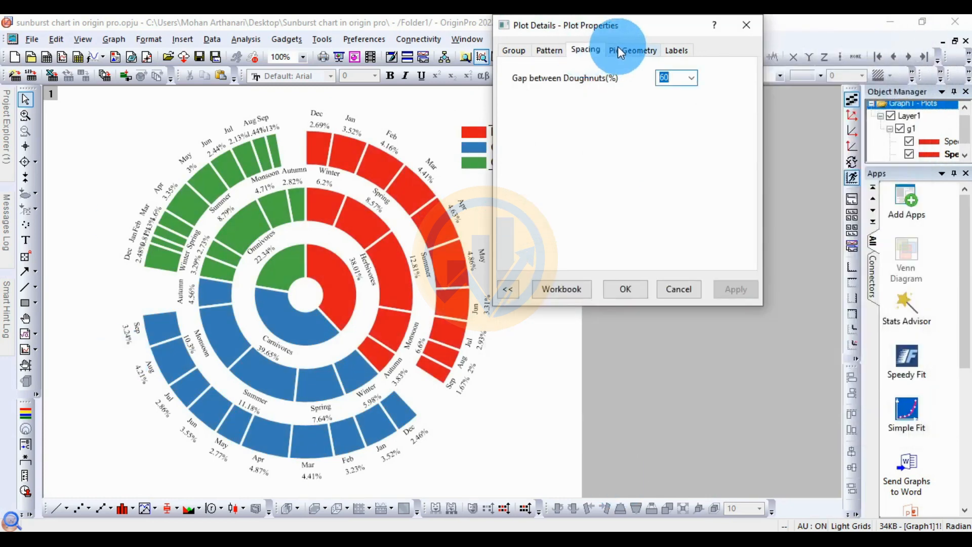
{"action": "left_click", "coordinate": [691, 78]}
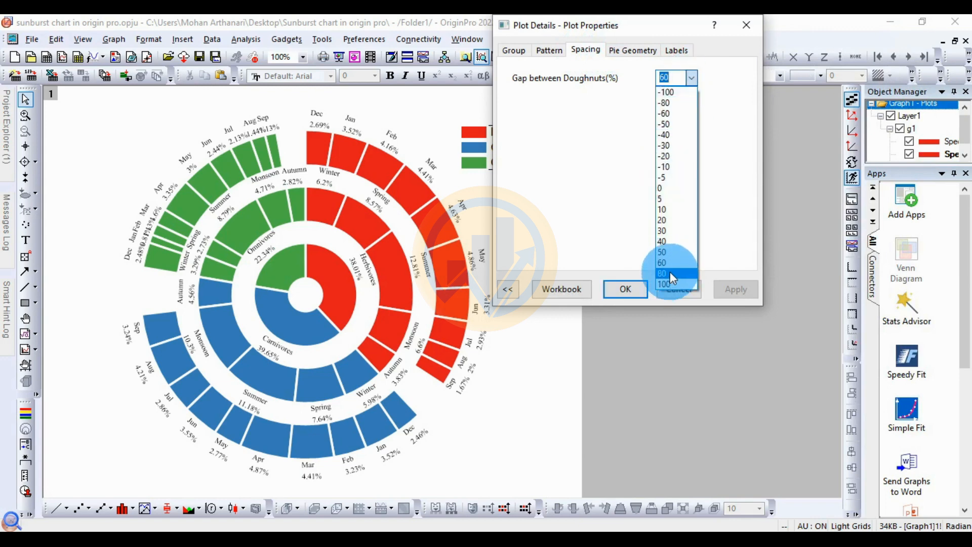
{"action": "left_click", "coordinate": [634, 51]}
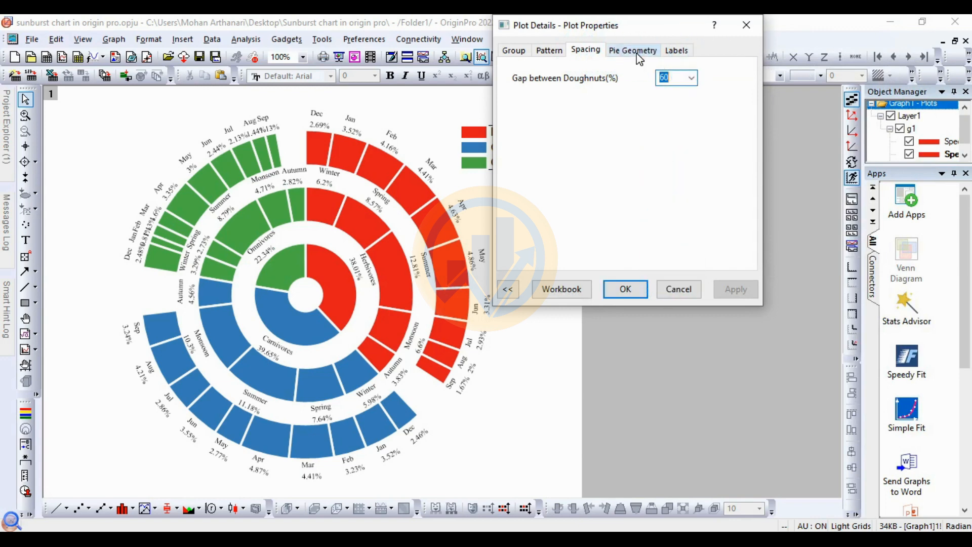
Step: Set the doughnut hole size to 0 in the pie geometry, apply and close the dialog
{"action": "left_click", "coordinate": [633, 50]}
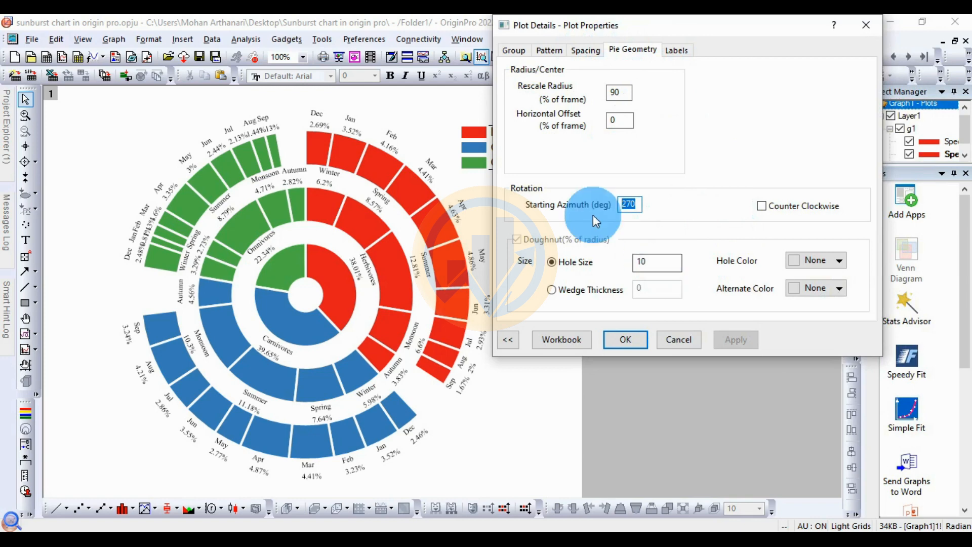
{"action": "double_click", "coordinate": [642, 261]}
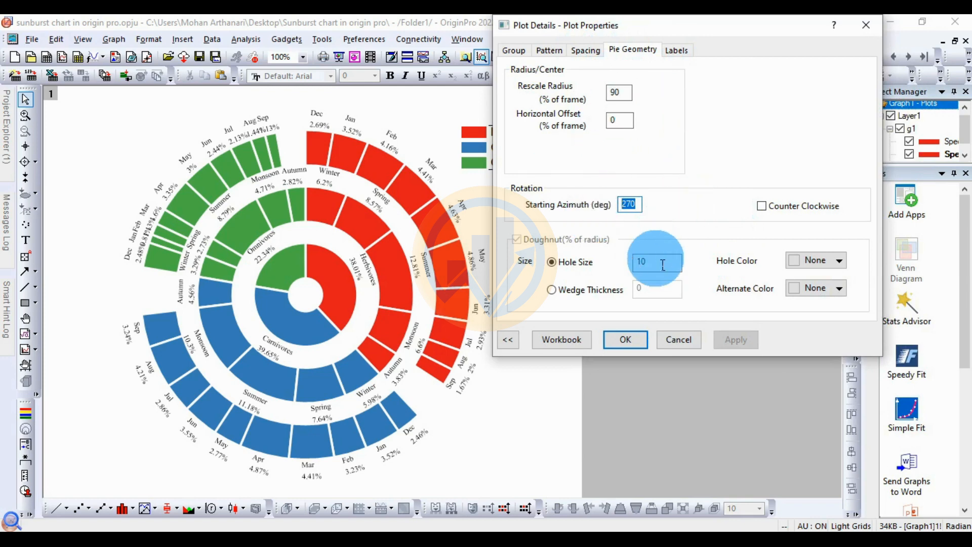
{"action": "type", "text": "0"}
{"action": "left_click", "coordinate": [745, 344]}
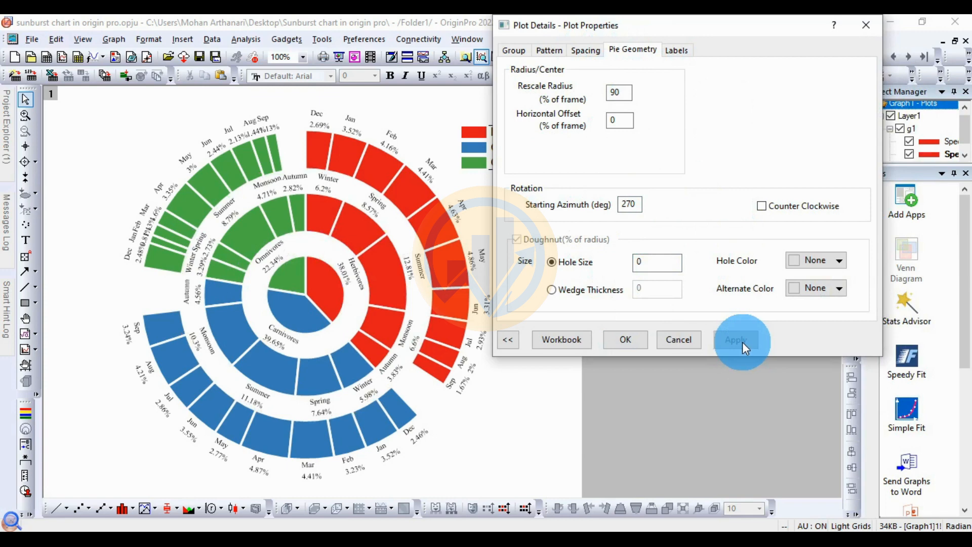
{"action": "left_click", "coordinate": [625, 340]}
Step: Set the legend font to Times New Roman at size 14
{"action": "left_click", "coordinate": [525, 143]}
{"action": "left_click", "coordinate": [535, 122]}
{"action": "left_click_drag", "start_coordinate": [522, 149], "coordinate": [514, 146]}
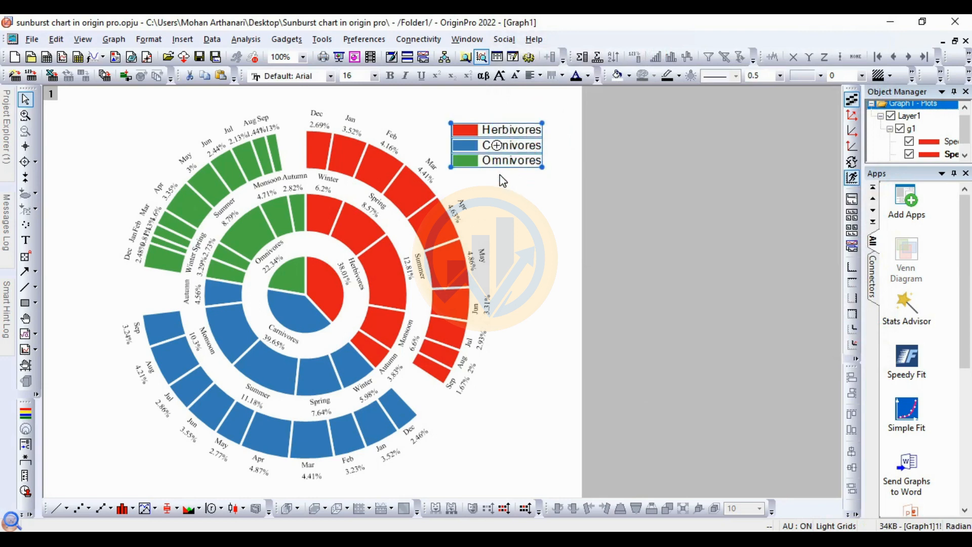
{"action": "left_click", "coordinate": [331, 76]}
{"action": "scroll", "coordinate": [319, 129], "scroll_direction": "up", "scroll_amount": 3}
{"action": "left_click", "coordinate": [314, 100]}
{"action": "left_click", "coordinate": [375, 80]}
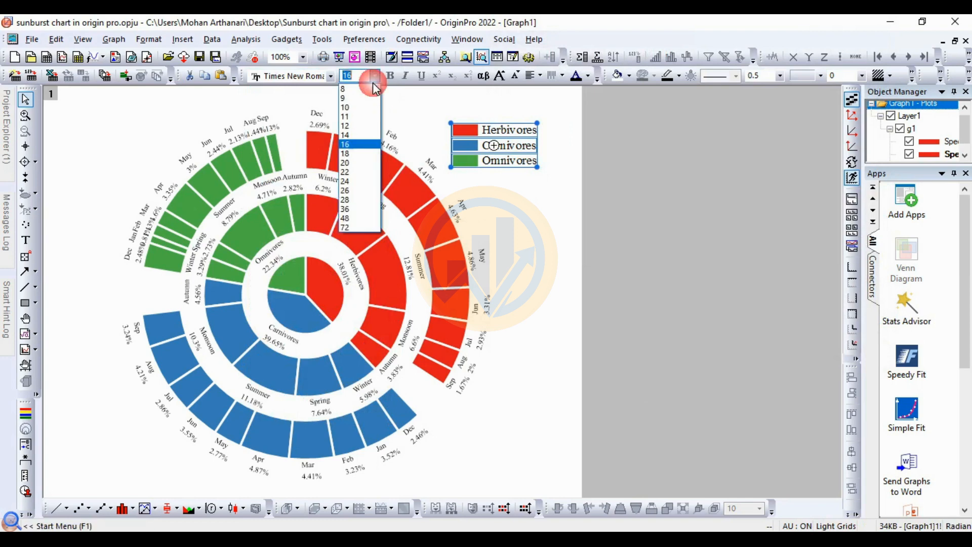
{"action": "left_click", "coordinate": [356, 135]}
{"action": "left_click", "coordinate": [515, 200]}
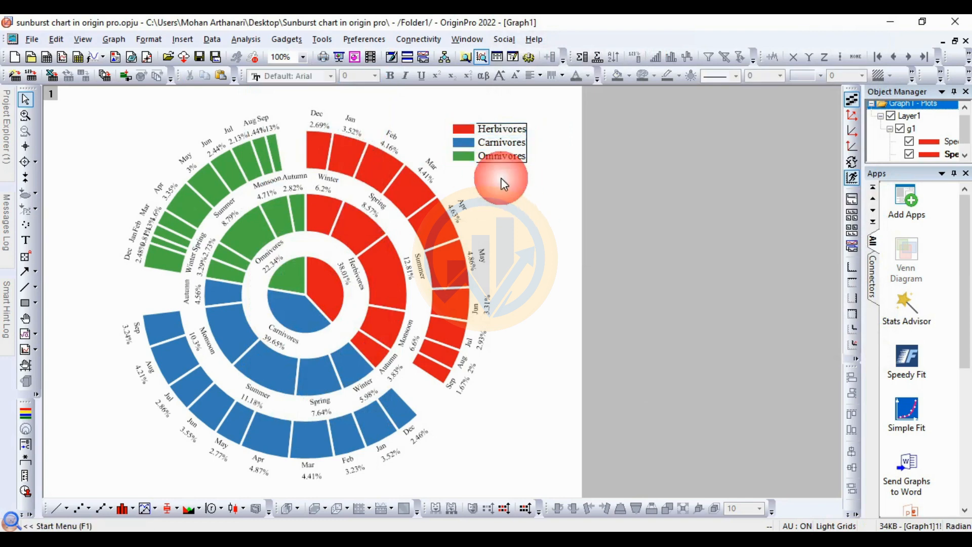
Step: Examine the sunburst chart's wedges and labels up close
{"action": "left_click", "coordinate": [541, 232]}
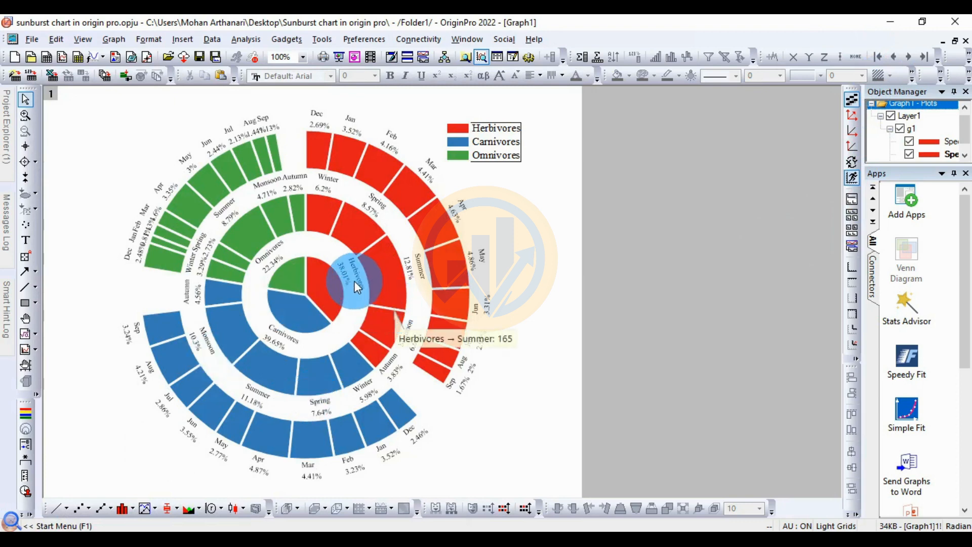
{"action": "scroll", "coordinate": [330, 283], "scroll_direction": "up", "scroll_amount": 5, "text": "ctrl"}
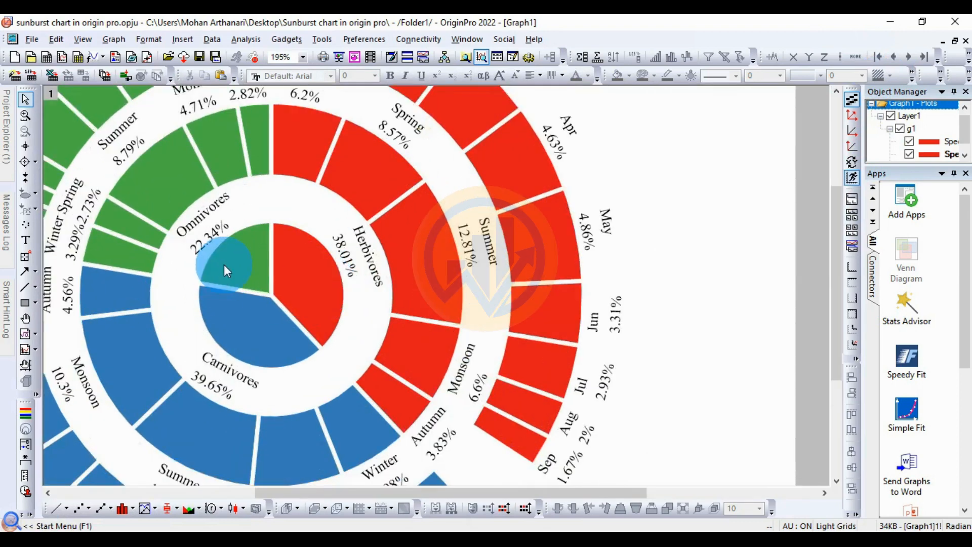
{"action": "mouse_move", "coordinate": [224, 264]}
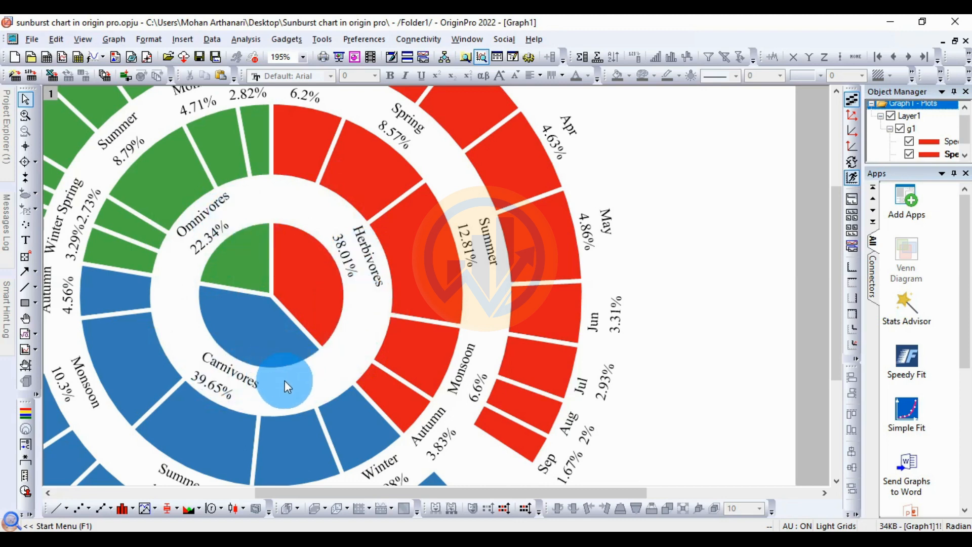
{"action": "mouse_move", "coordinate": [264, 364]}
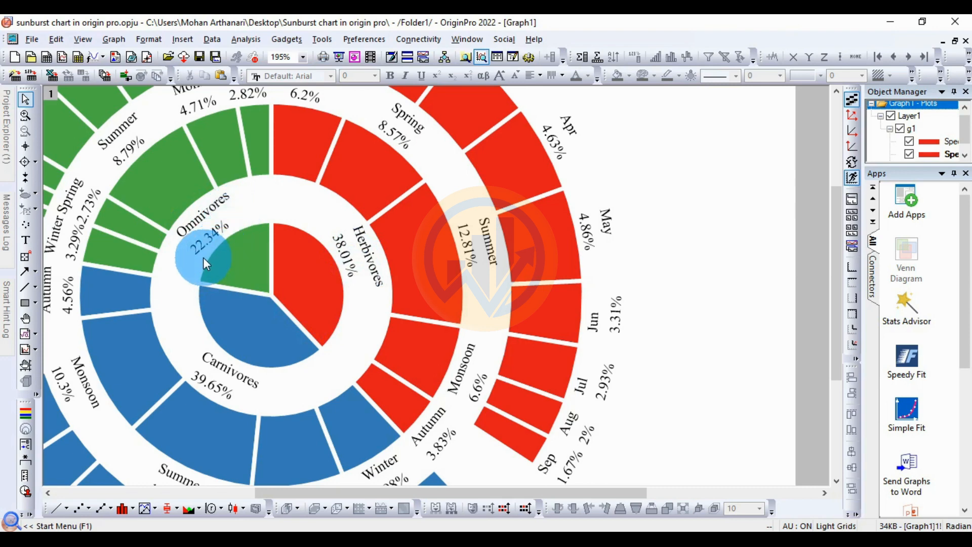
{"action": "mouse_move", "coordinate": [222, 248]}
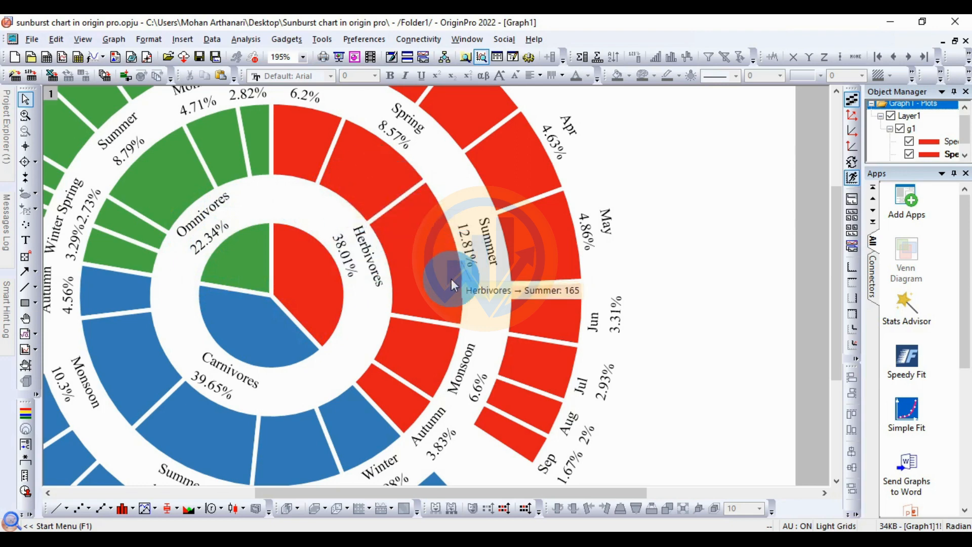
{"action": "scroll", "coordinate": [451, 279], "scroll_direction": "up", "scroll_amount": 1}
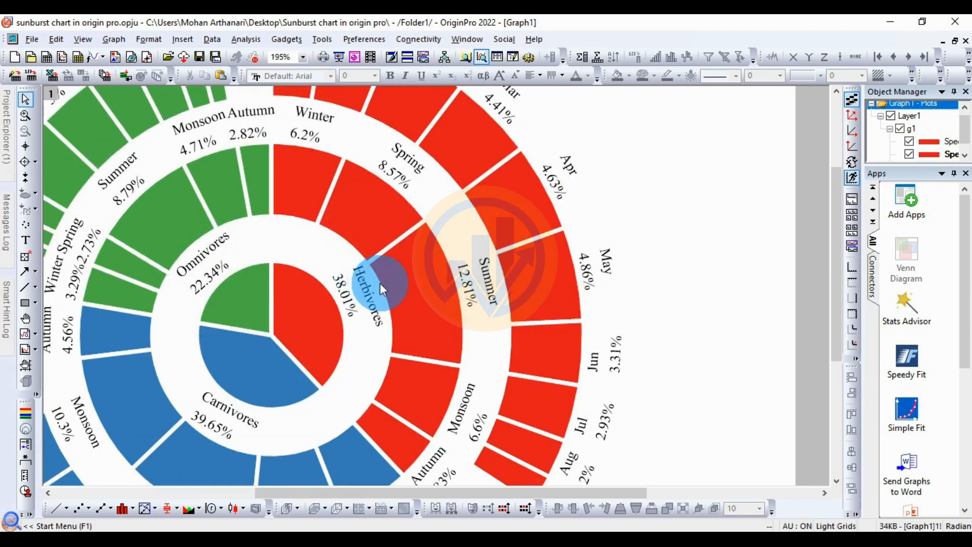
{"action": "mouse_move", "coordinate": [313, 176]}
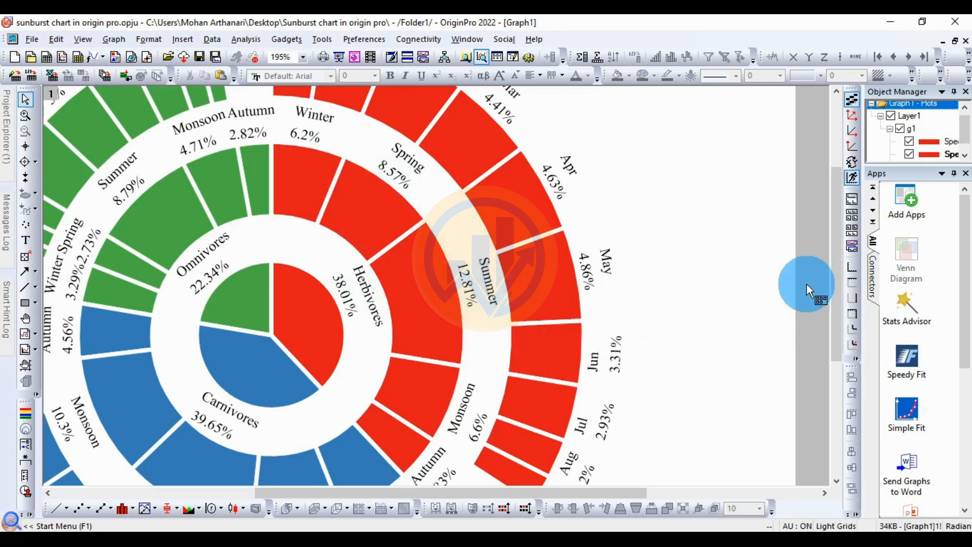
{"action": "left_click_drag", "start_coordinate": [834, 263], "coordinate": [831, 282]}
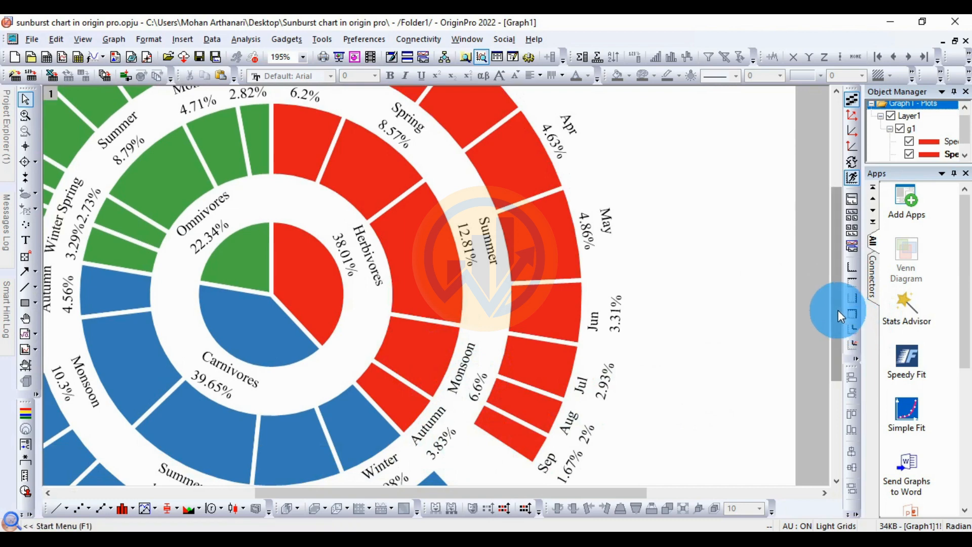
{"action": "left_click_drag", "start_coordinate": [837, 308], "coordinate": [841, 235]}
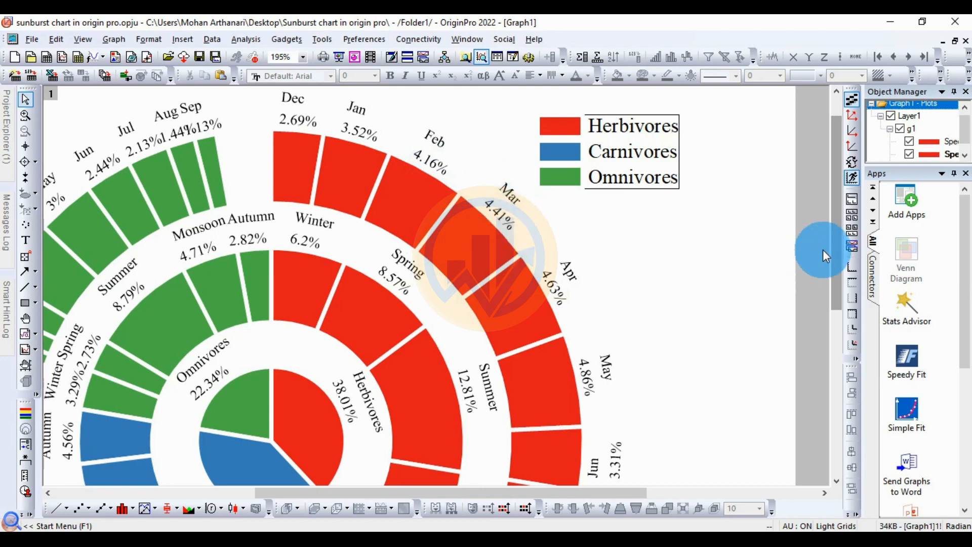
{"action": "left_click_drag", "start_coordinate": [838, 248], "coordinate": [837, 287]}
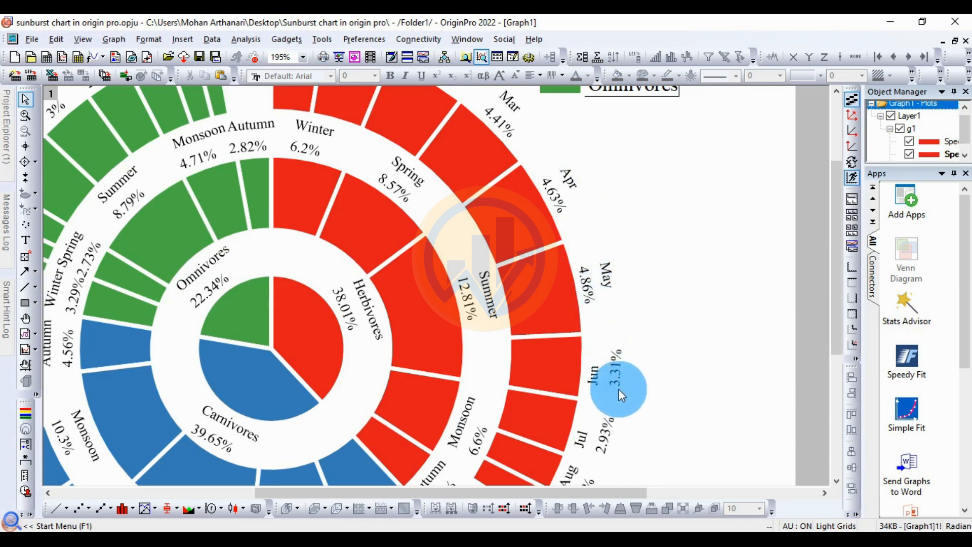
{"action": "left_click_drag", "start_coordinate": [835, 284], "coordinate": [835, 327]}
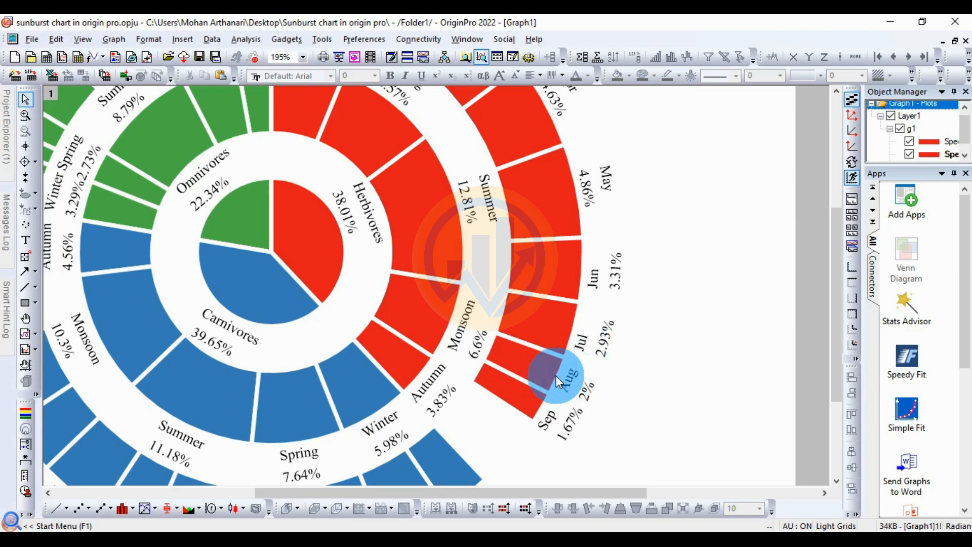
{"action": "mouse_move", "coordinate": [601, 401]}
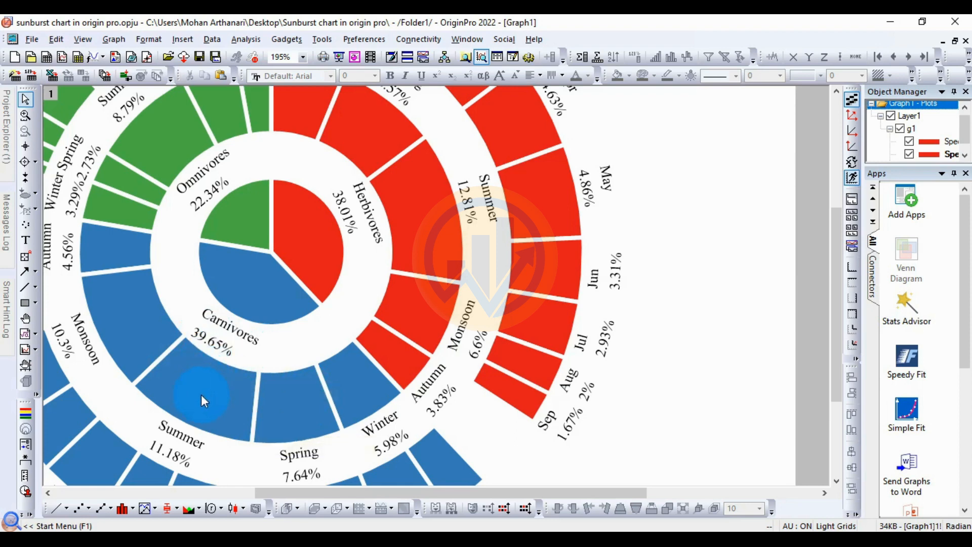
{"action": "mouse_move", "coordinate": [203, 396]}
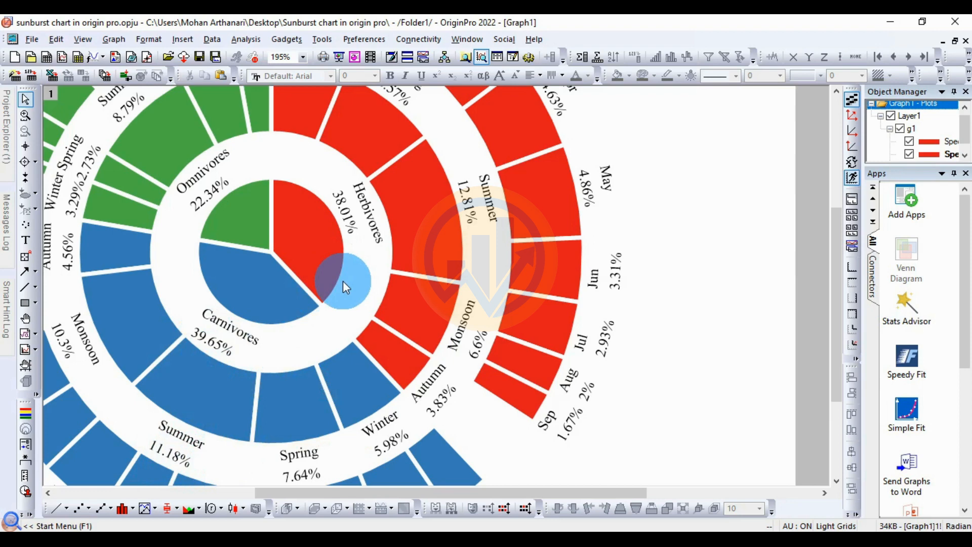
{"action": "scroll", "coordinate": [342, 281], "scroll_direction": "up", "scroll_amount": 3}
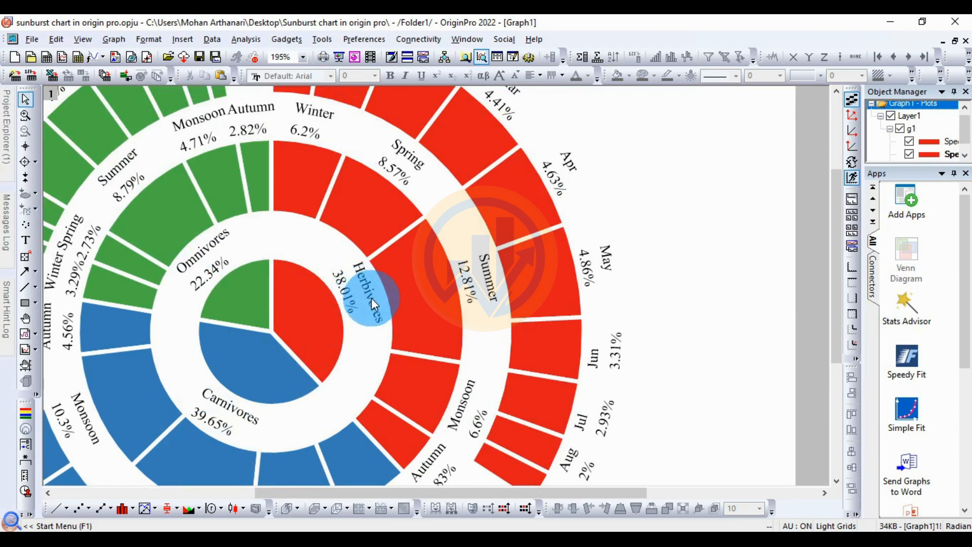
{"action": "mouse_move", "coordinate": [464, 307]}
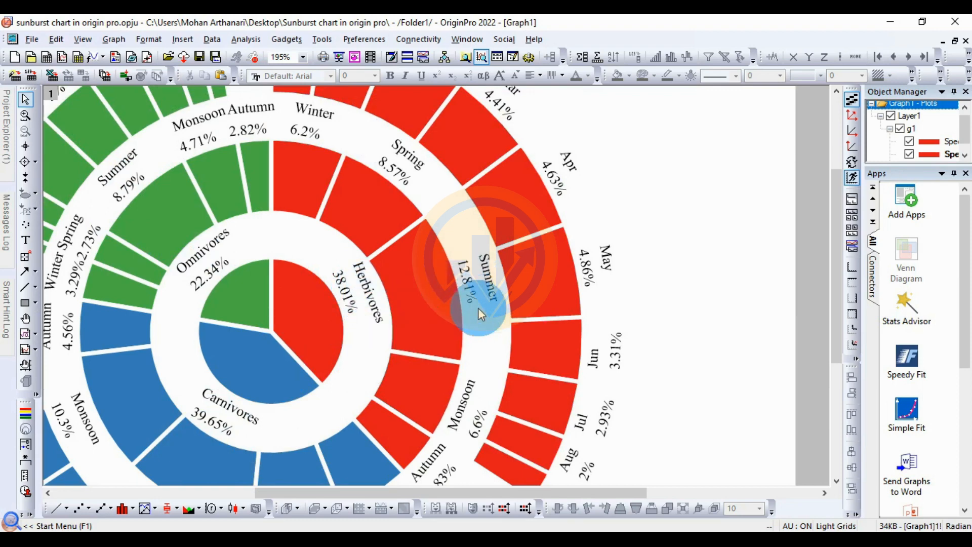
{"action": "mouse_move", "coordinate": [129, 202]}
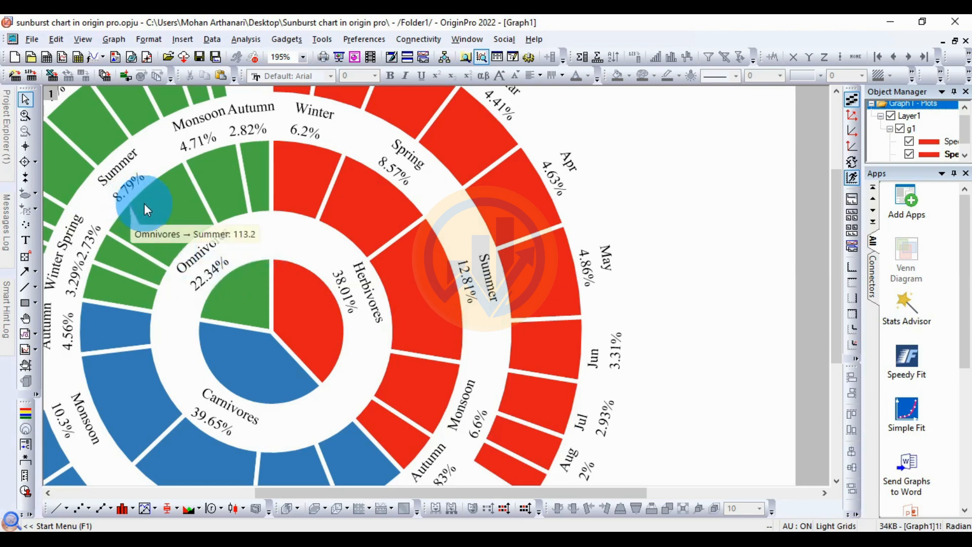
{"action": "scroll", "coordinate": [262, 260], "scroll_direction": "down", "scroll_amount": 1}
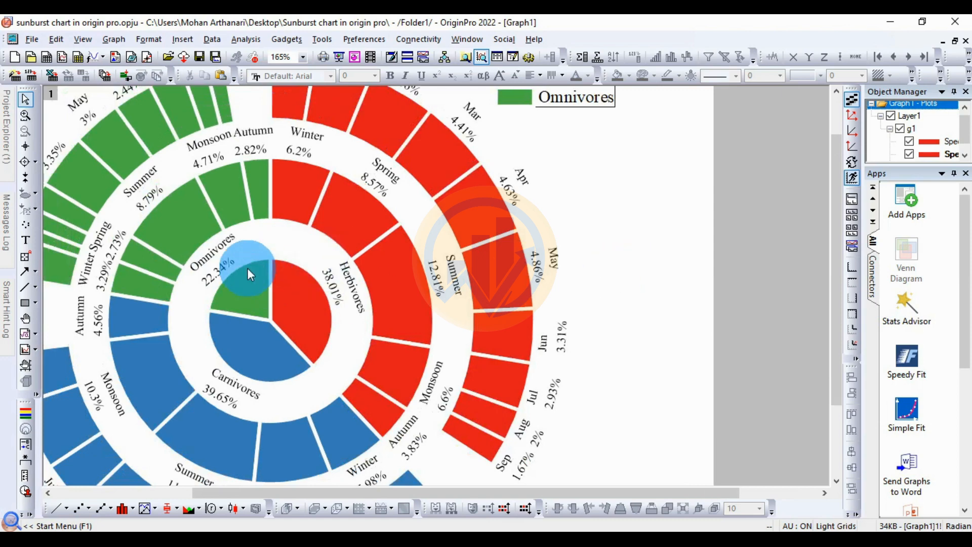
{"action": "scroll", "coordinate": [247, 268], "scroll_direction": "down", "scroll_amount": 1}
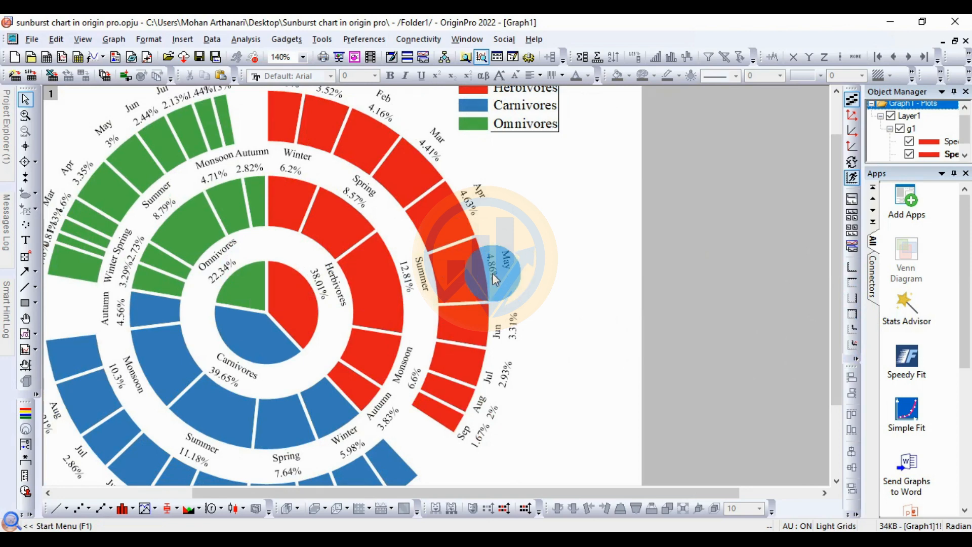
{"action": "left_click_drag", "start_coordinate": [838, 247], "coordinate": [837, 302]}
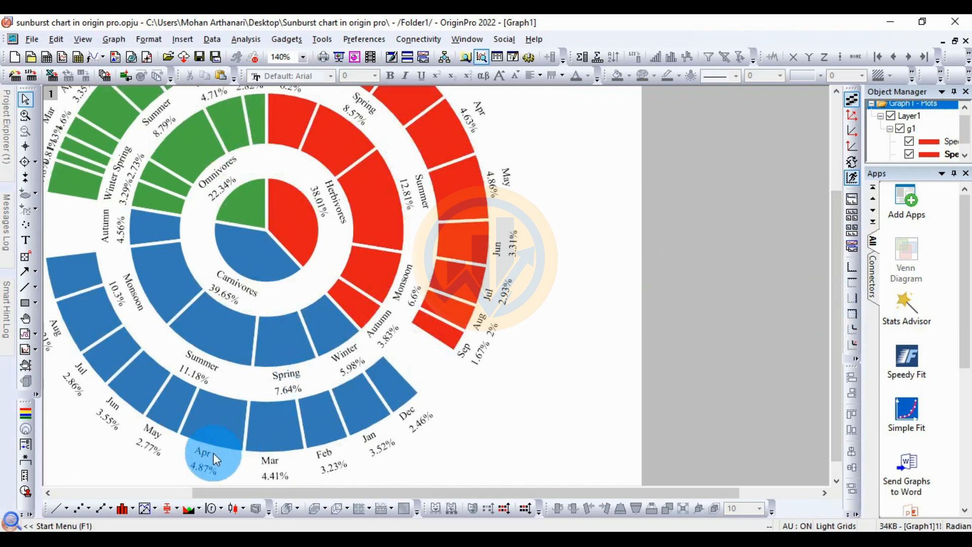
{"action": "mouse_move", "coordinate": [221, 436]}
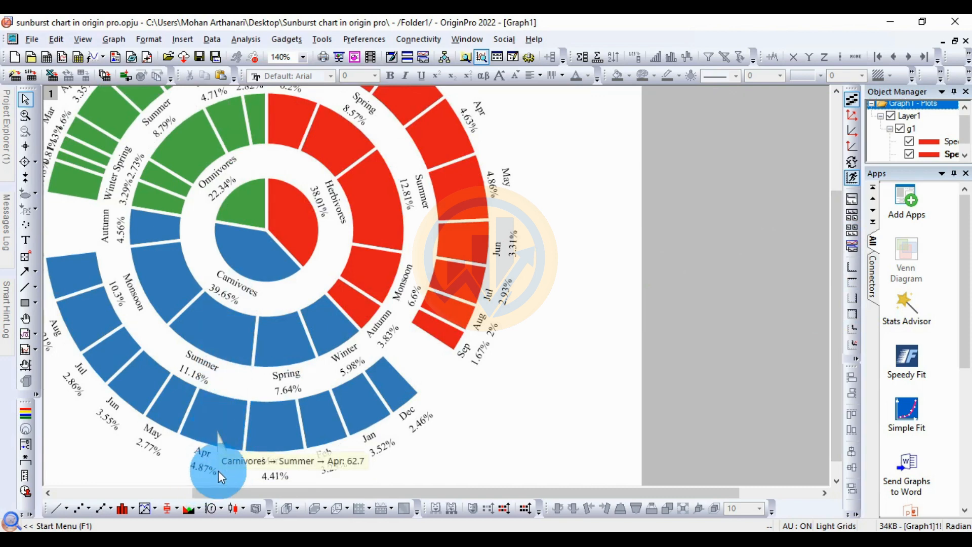
Step: Review the whole sunburst chart and its legend, checking the wedge values across each ring
{"action": "mouse_move", "coordinate": [217, 342]}
{"action": "scroll", "coordinate": [217, 342], "scroll_direction": "up", "scroll_amount": 3}
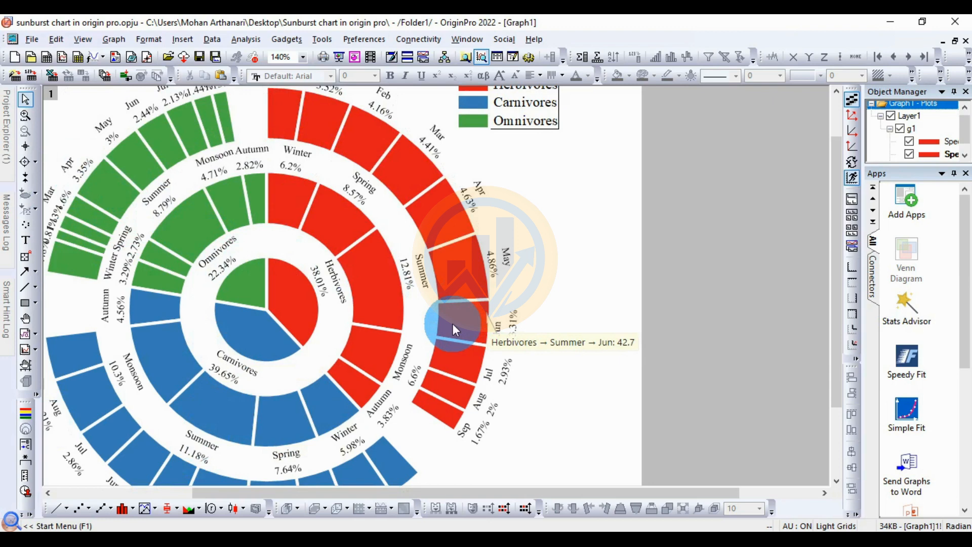
{"action": "scroll", "coordinate": [453, 324], "scroll_direction": "down", "scroll_amount": 1}
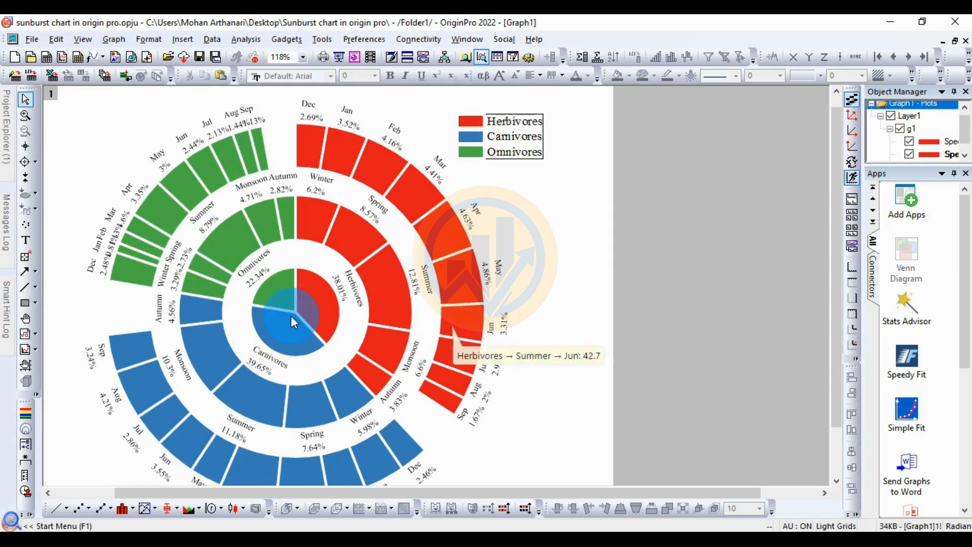
{"action": "mouse_move", "coordinate": [360, 245]}
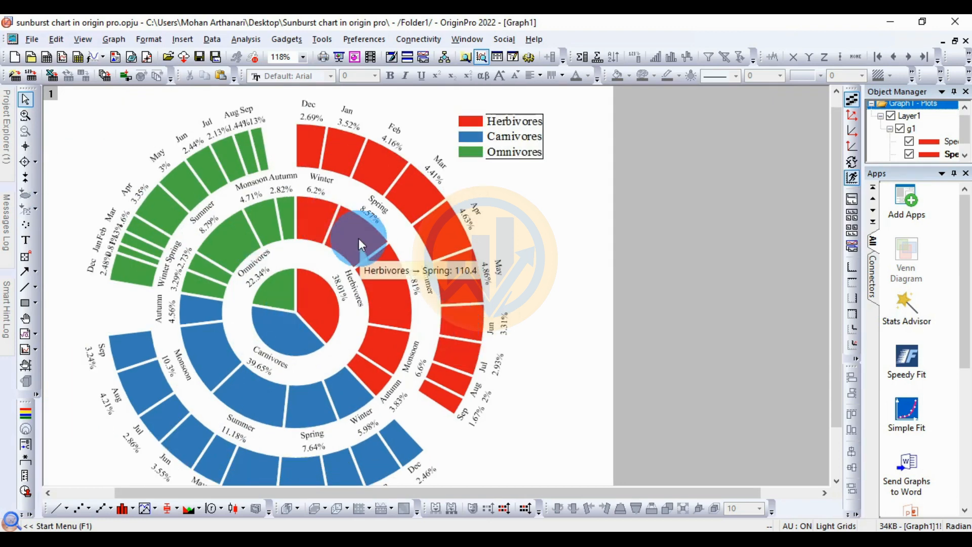
{"action": "scroll", "coordinate": [722, 275], "scroll_direction": "down", "scroll_amount": 1}
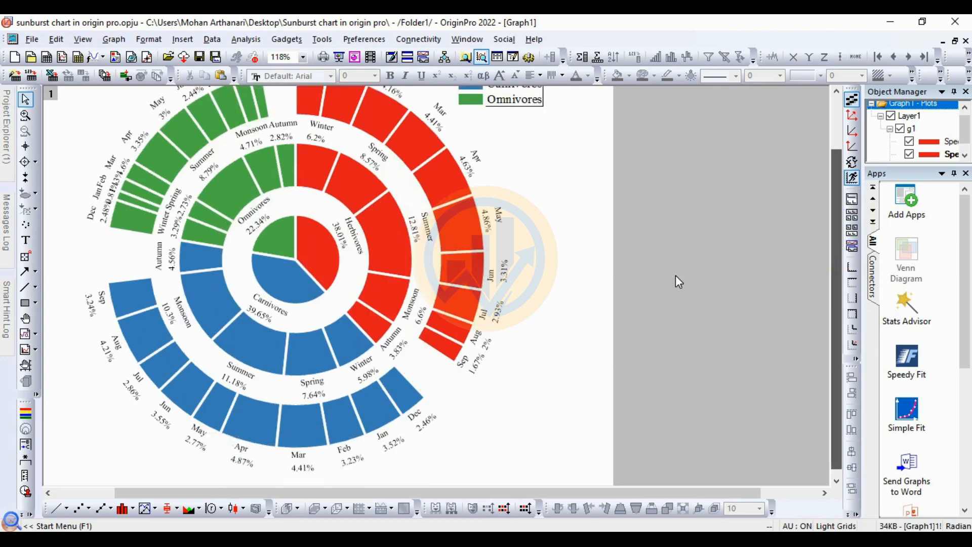
{"action": "mouse_move", "coordinate": [469, 261]}
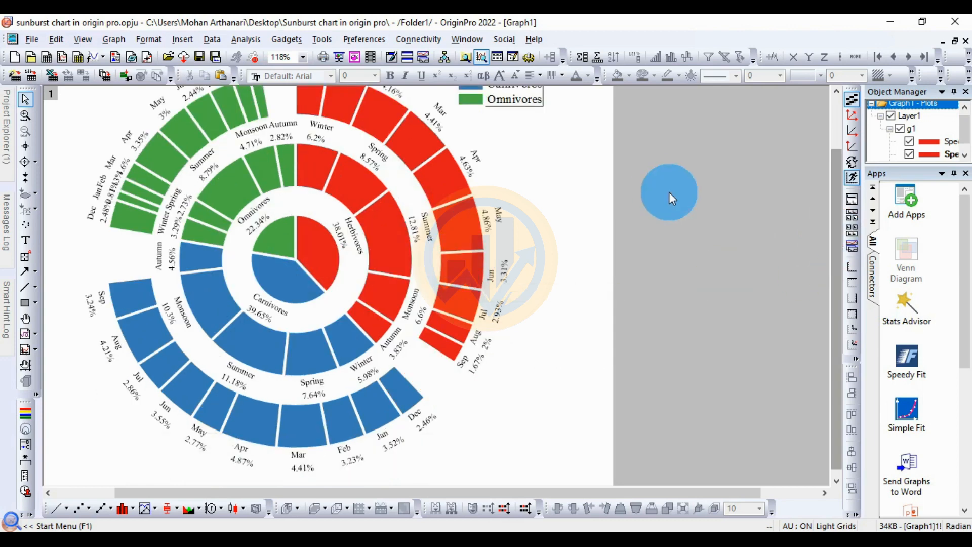
{"action": "left_click_drag", "start_coordinate": [839, 188], "coordinate": [839, 171]}
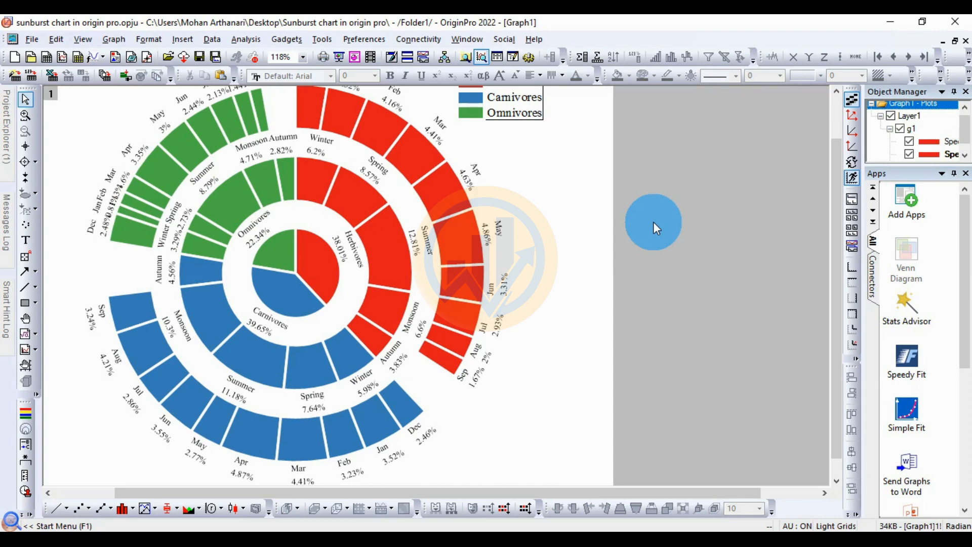
{"action": "scroll", "coordinate": [598, 245], "scroll_direction": "up", "scroll_amount": 1}
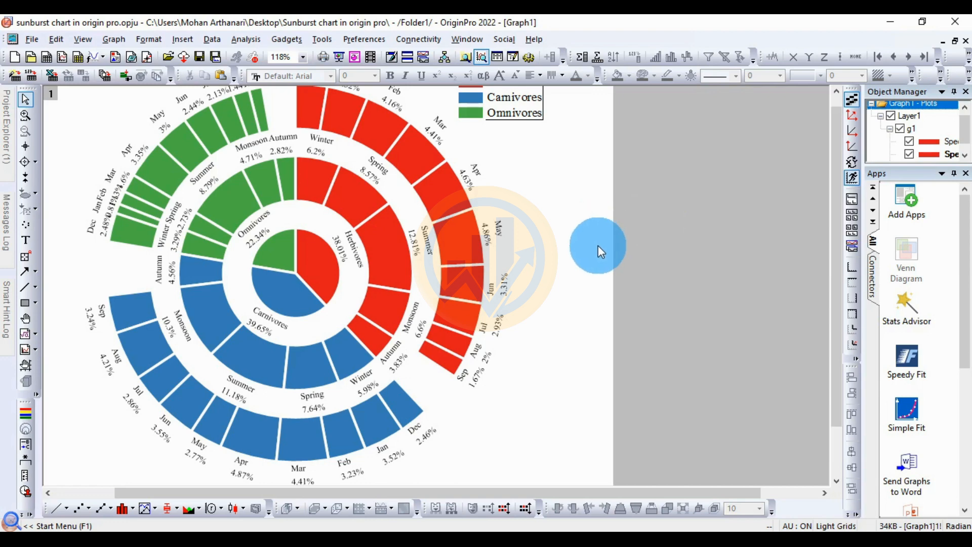